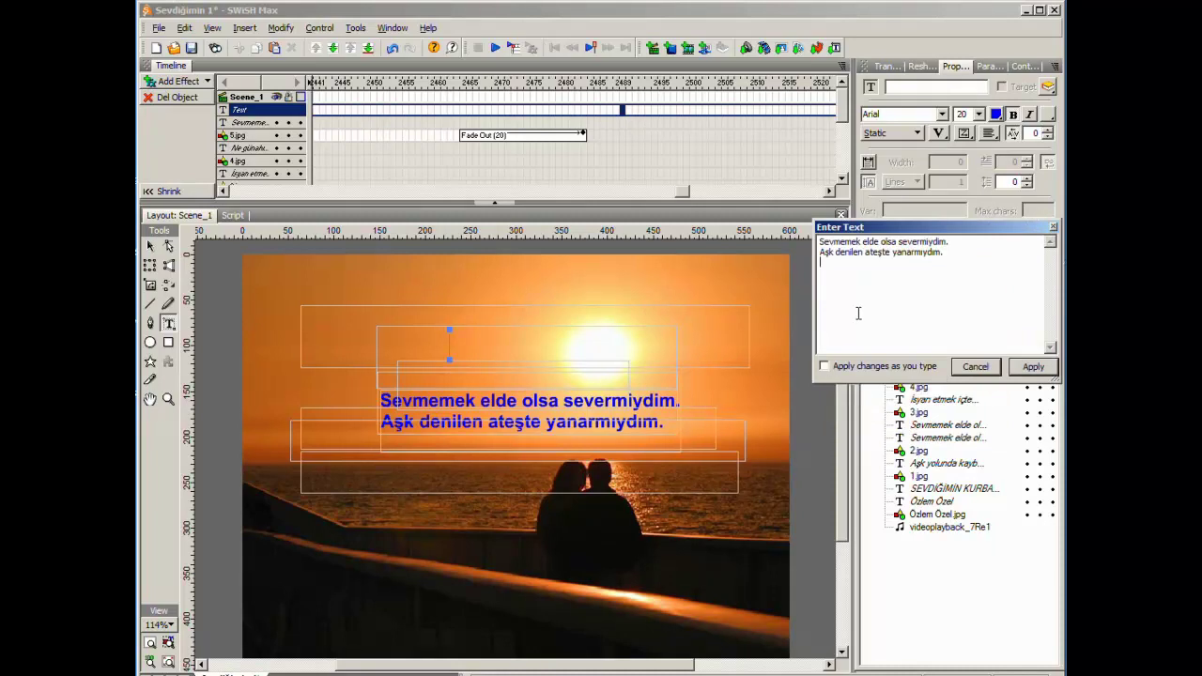
Step: Apply the entered lyric "Sevmemek elde olsa severmiydim. Aşk denilen ateşte yanarmıydım." and move it directly above the identical text, aligned with it
left_click(1033, 366)
left_click(975, 366)
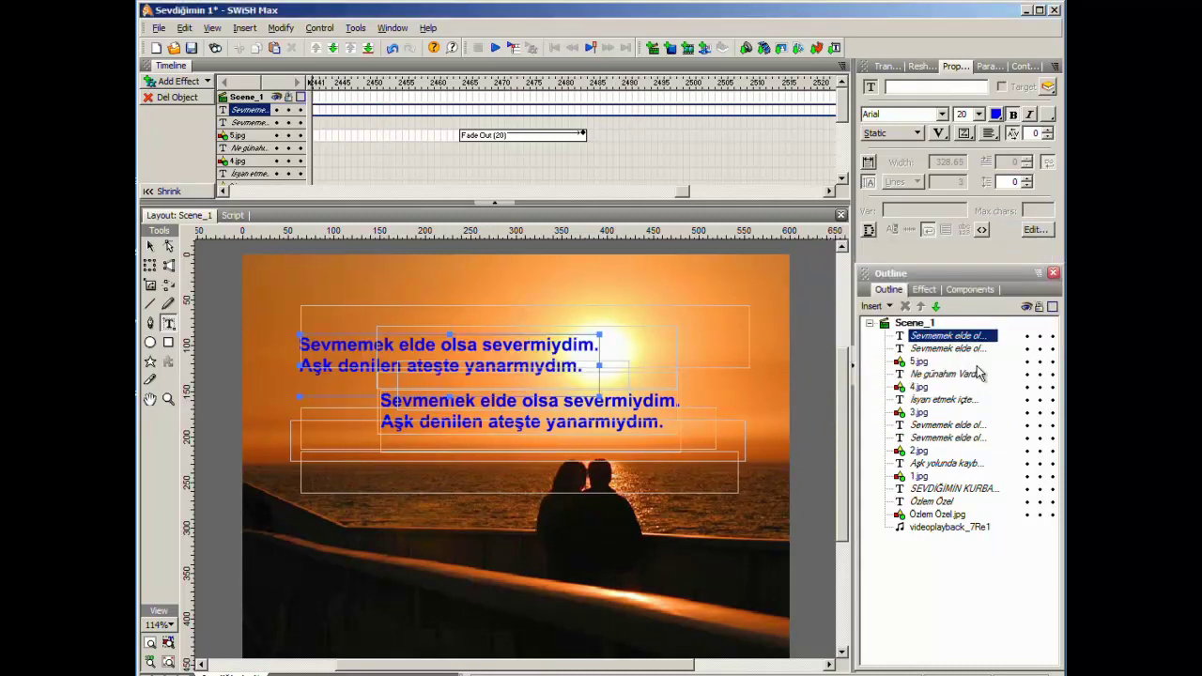
left_click(151, 246)
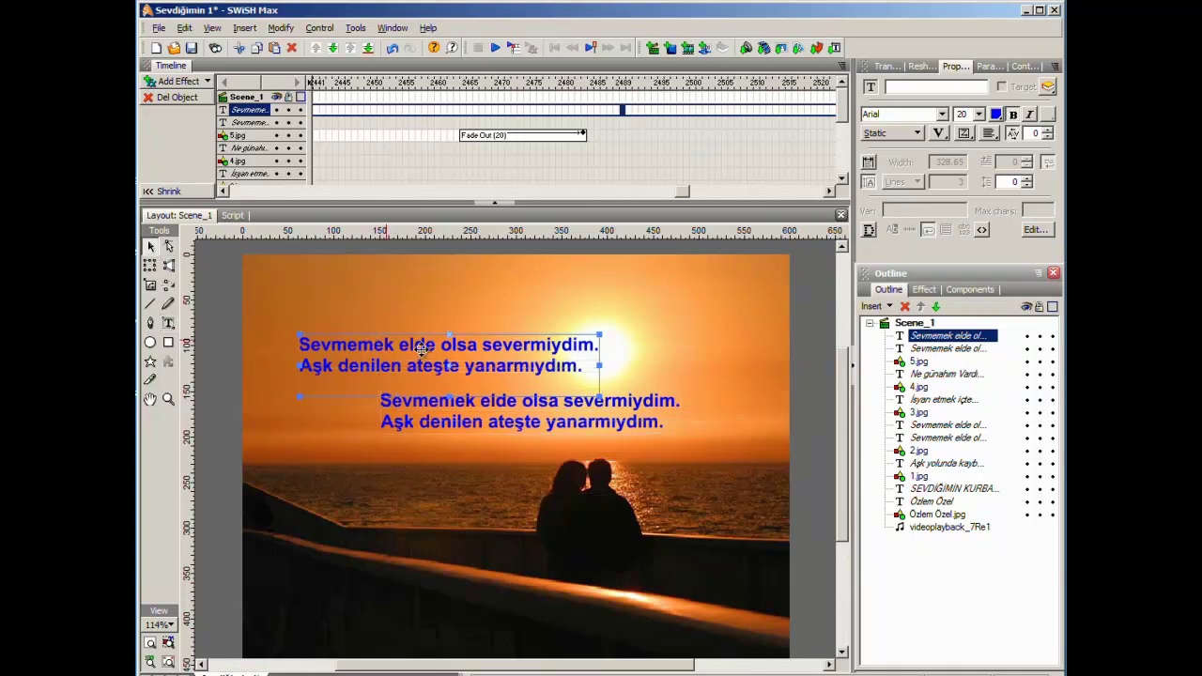
left_click_drag(423, 347, 502, 358)
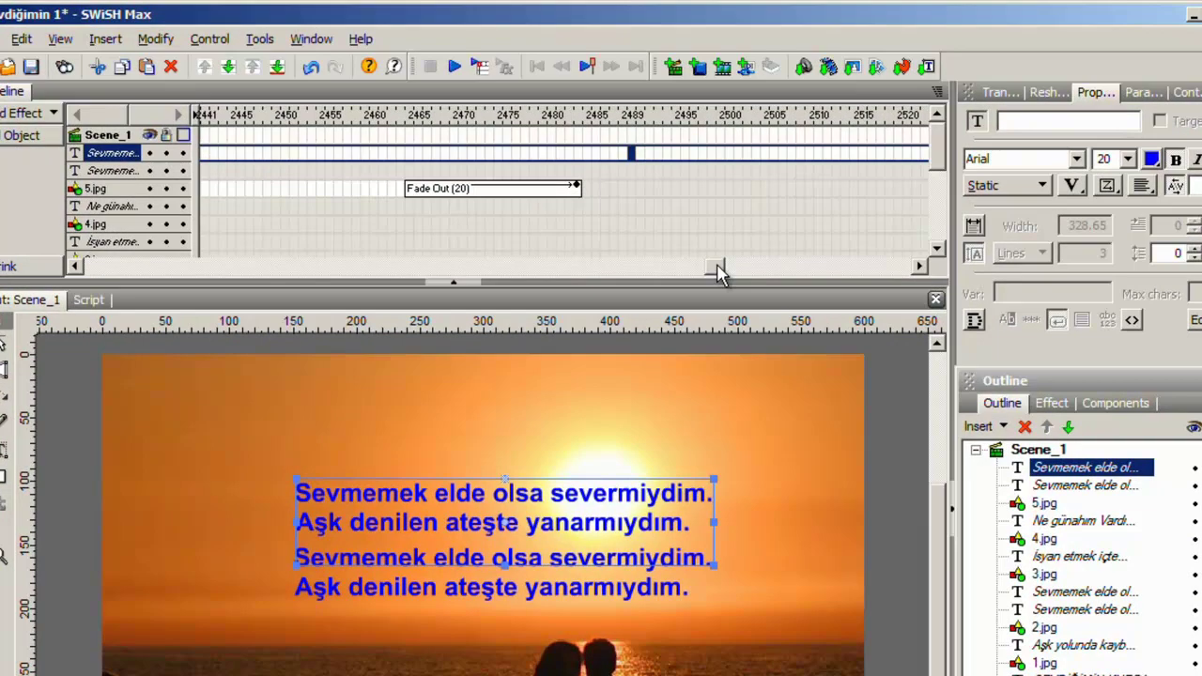
Step: Add the 3D Spin in and grow appear effect to the new lyric text at frame 2341 and show the effect's settings
left_click_drag(707, 240, 691, 272)
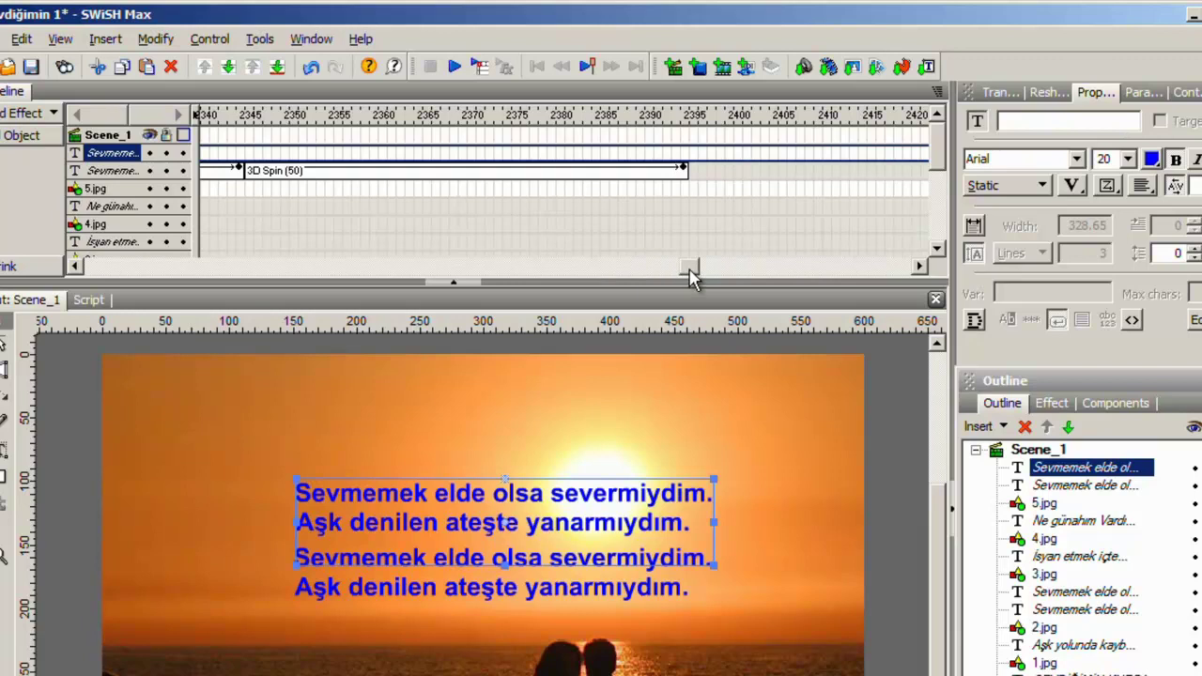
left_click_drag(692, 273, 679, 273)
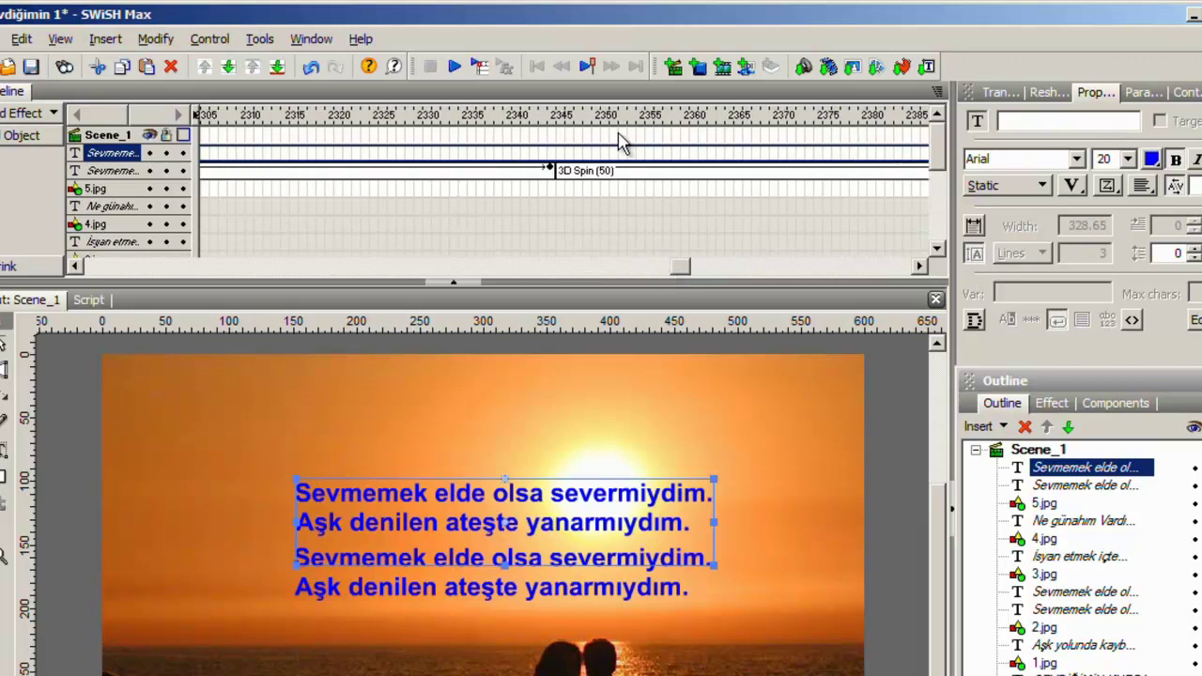
right_click(524, 157)
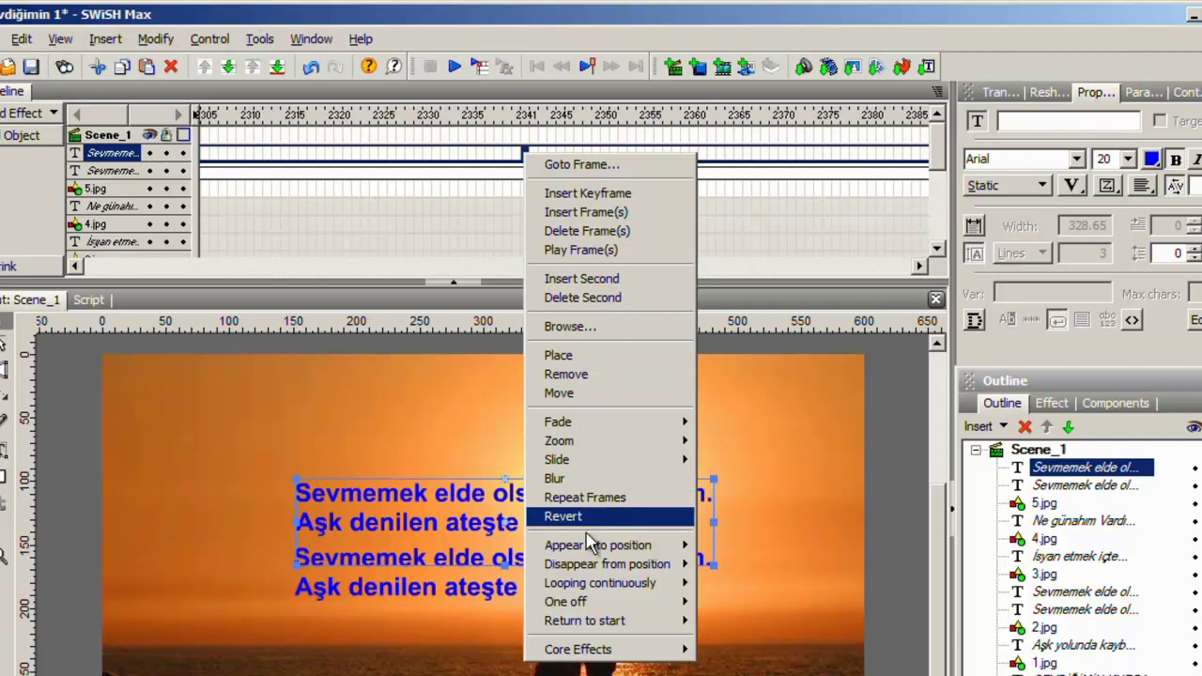
mouse_move(587, 547)
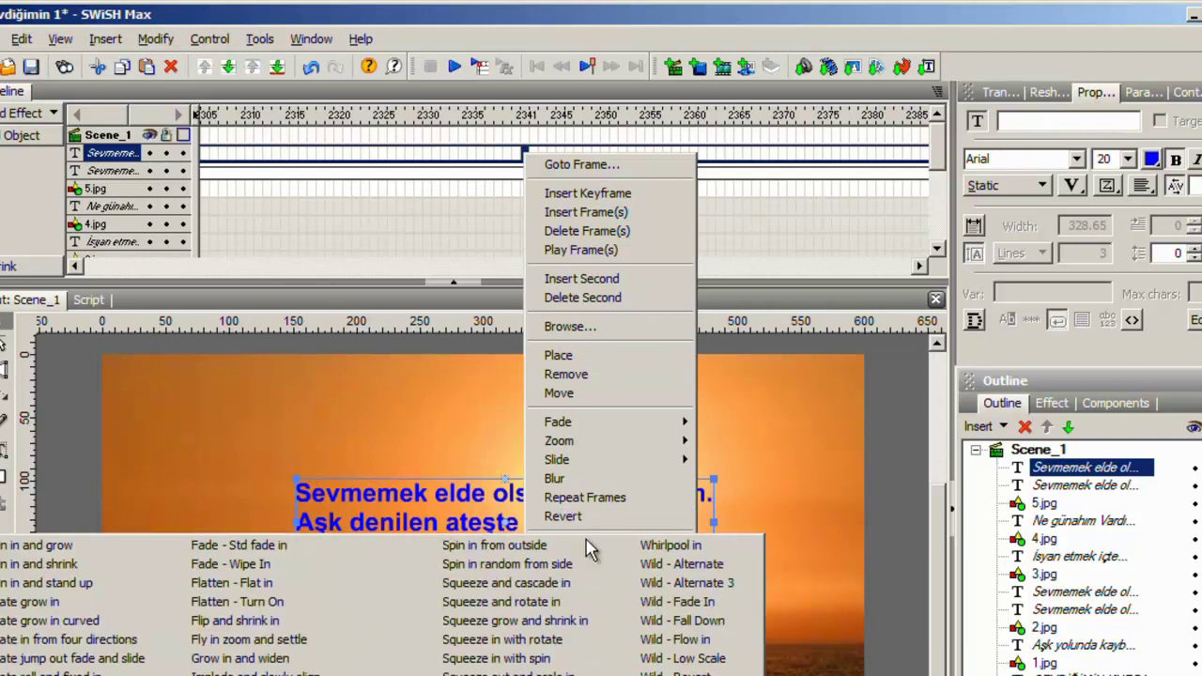
left_click(67, 545)
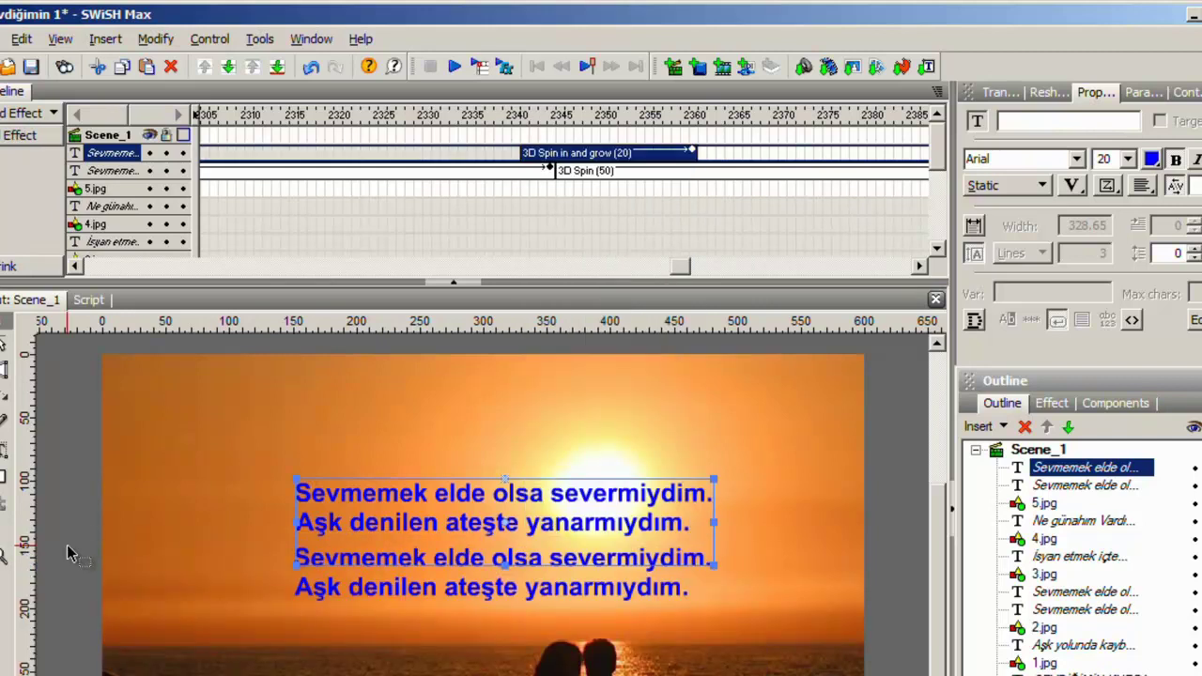
left_click(1048, 405)
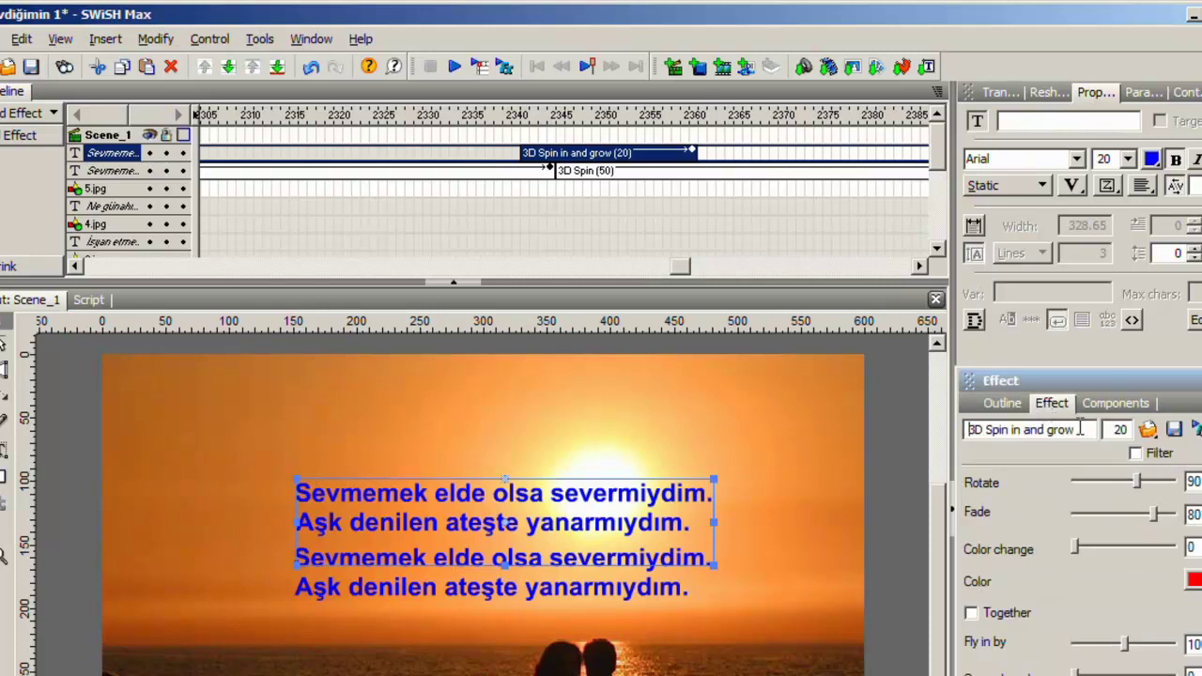
Step: Set the duration of the 3D Spin in and grow effect to 260 frames
double_click(1110, 430)
type("260")
key("Return")
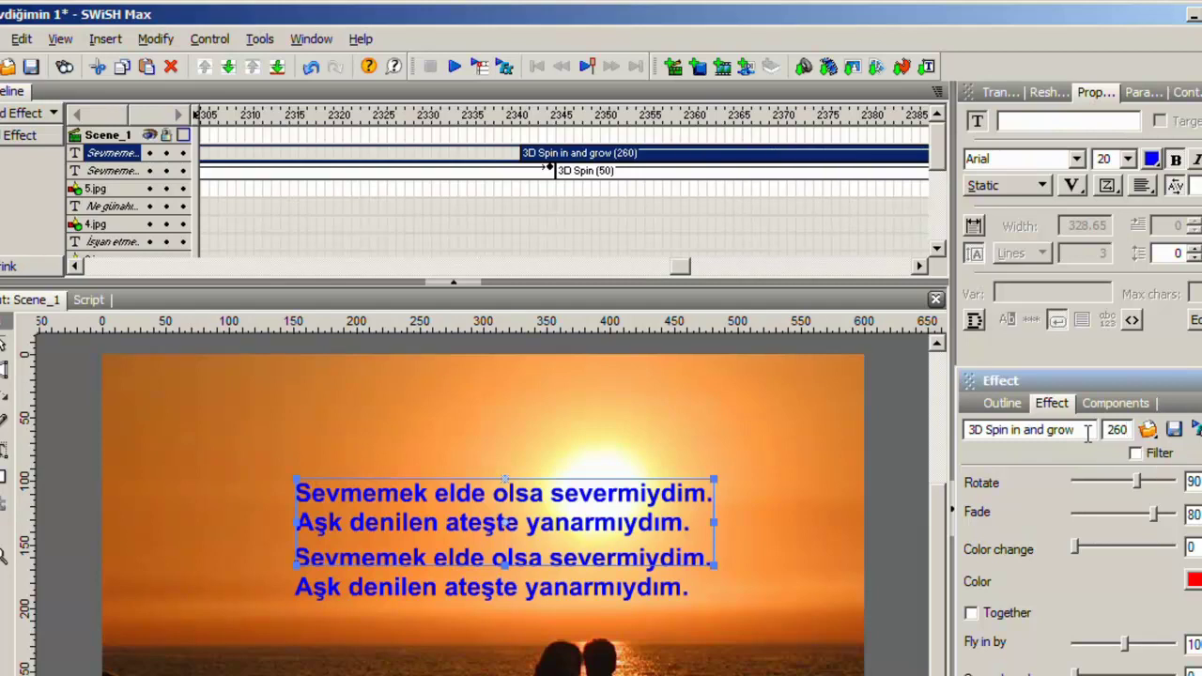
Step: Correct the duration of the 3D Spin in and grow effect to 160 frames
double_click(1113, 429)
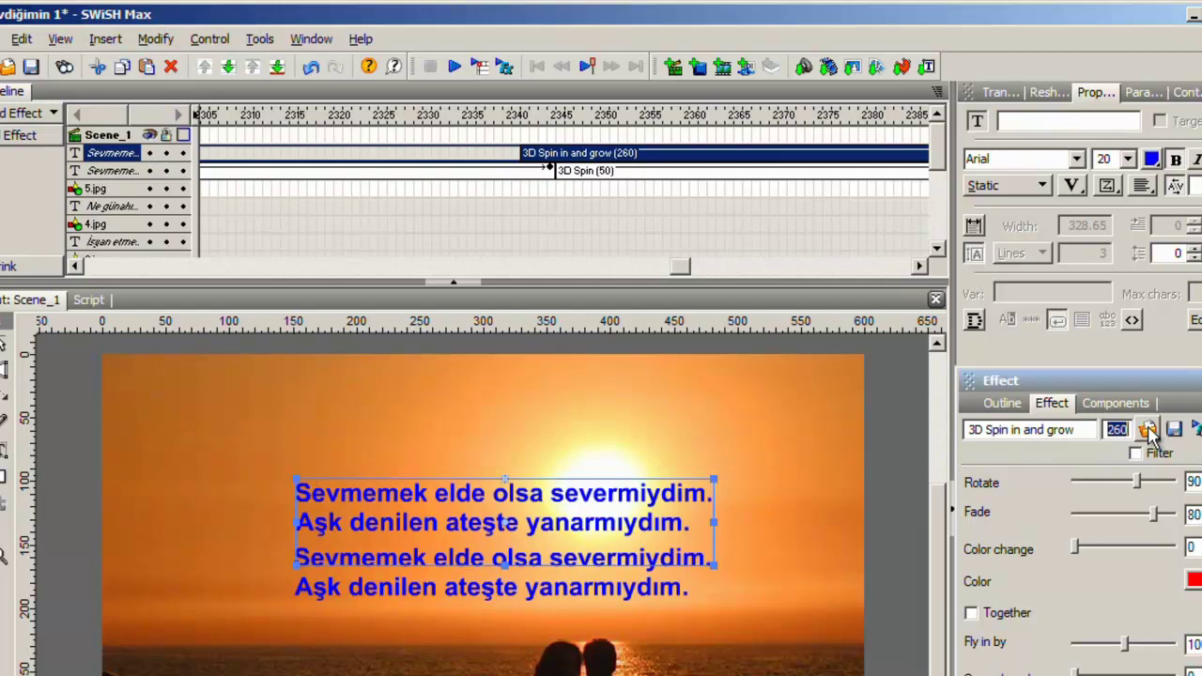
type("16")
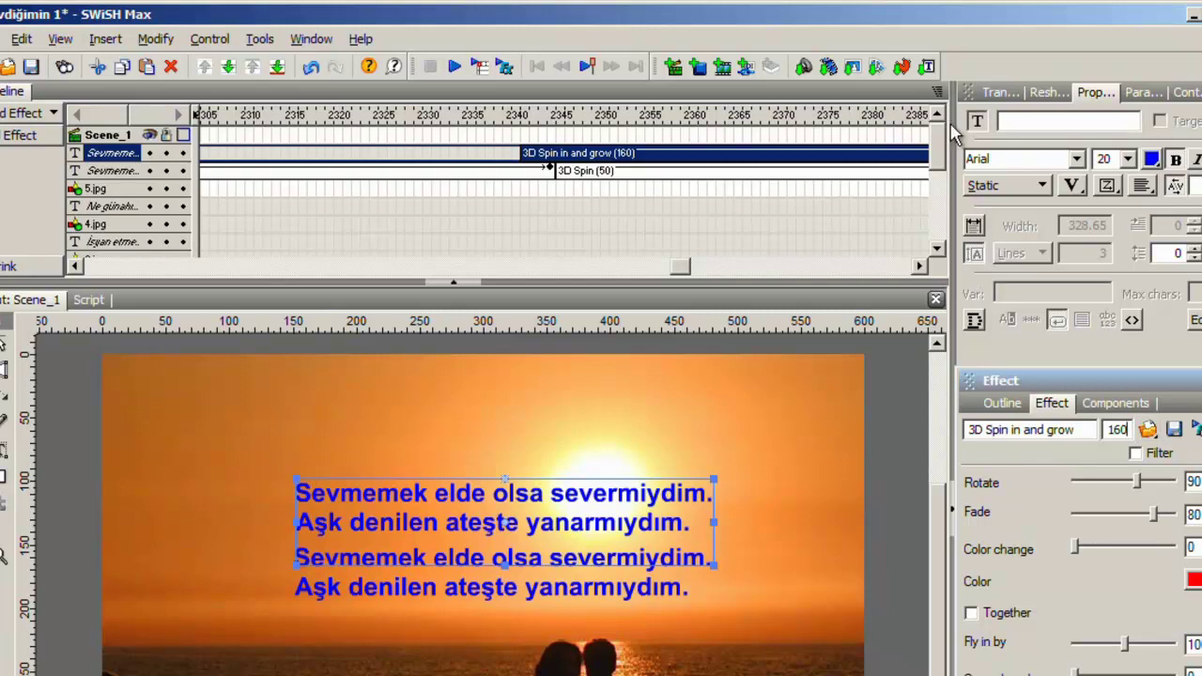
Step: Add the 3D Spin disappear effect to the same lyric text at frame 2501 and set its duration to 50 frames
left_click_drag(695, 272, 721, 268)
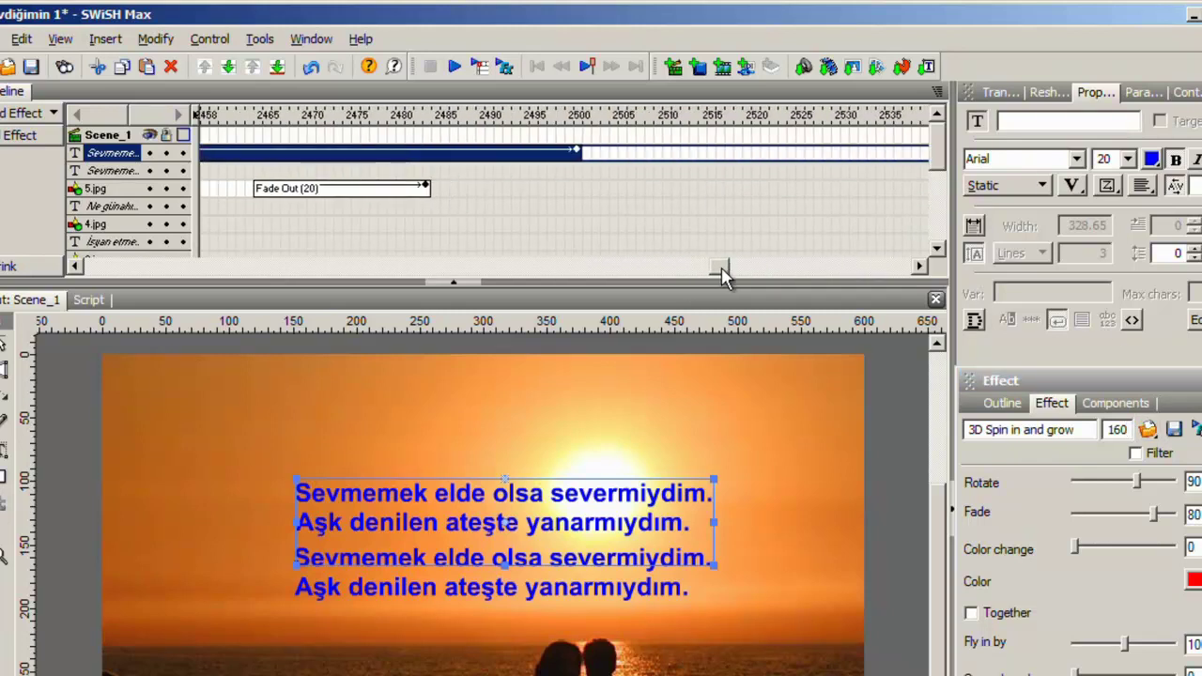
right_click(584, 153)
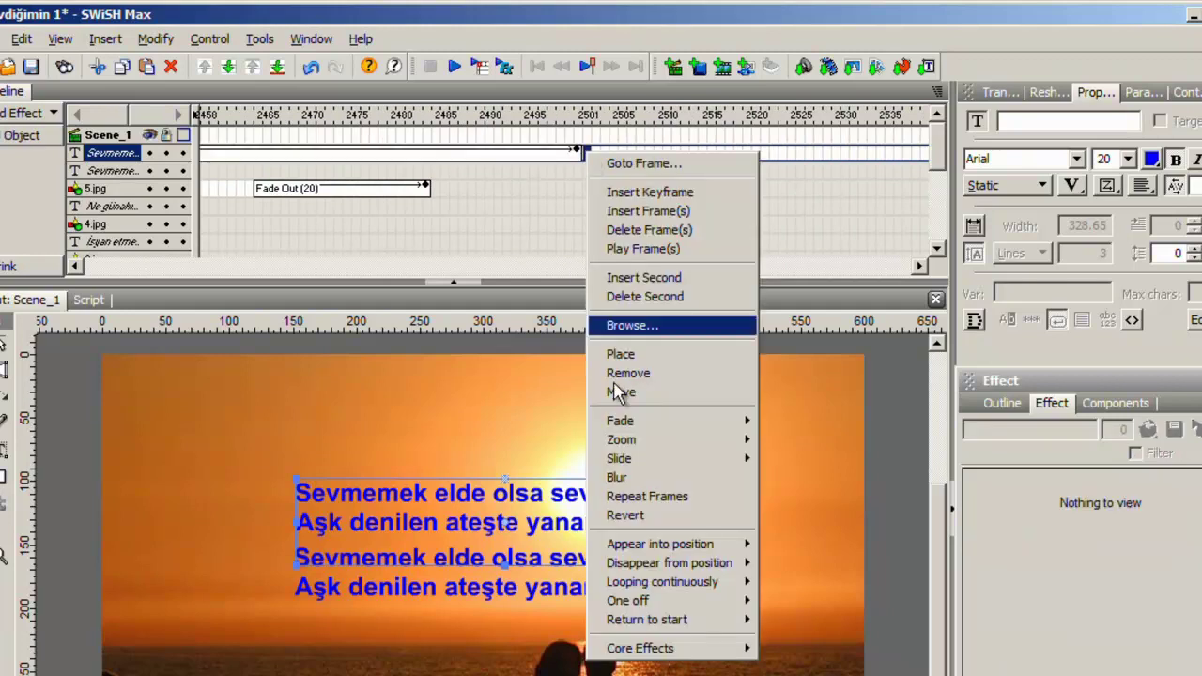
mouse_move(670, 568)
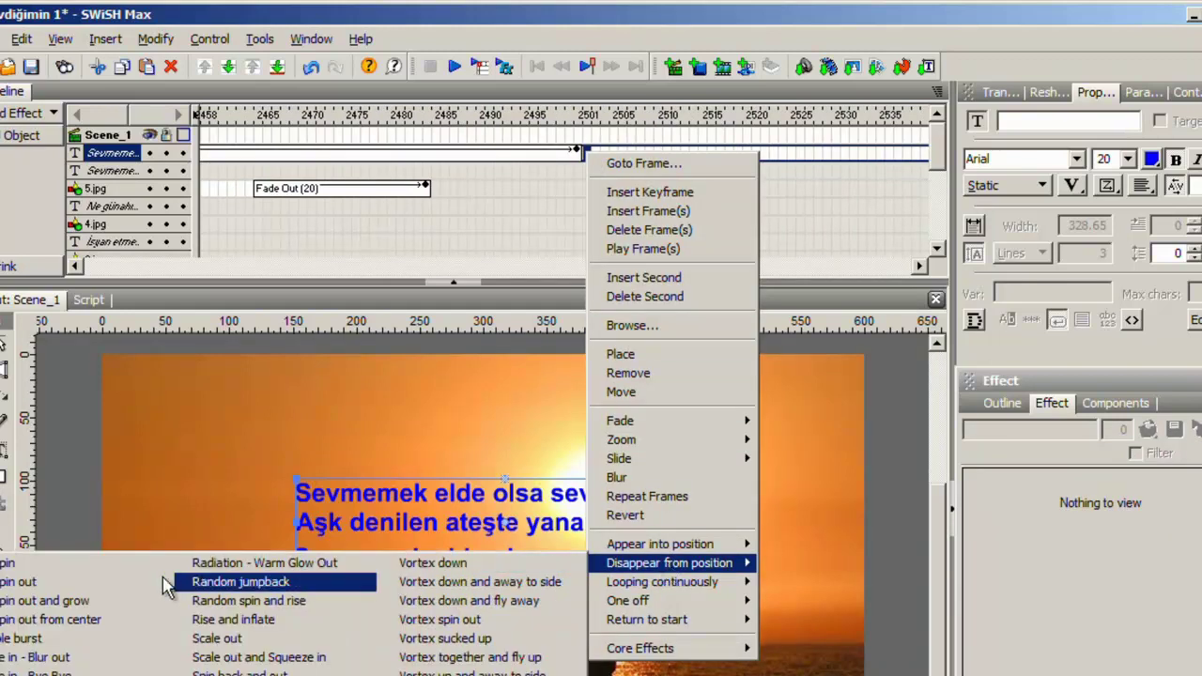
left_click(23, 565)
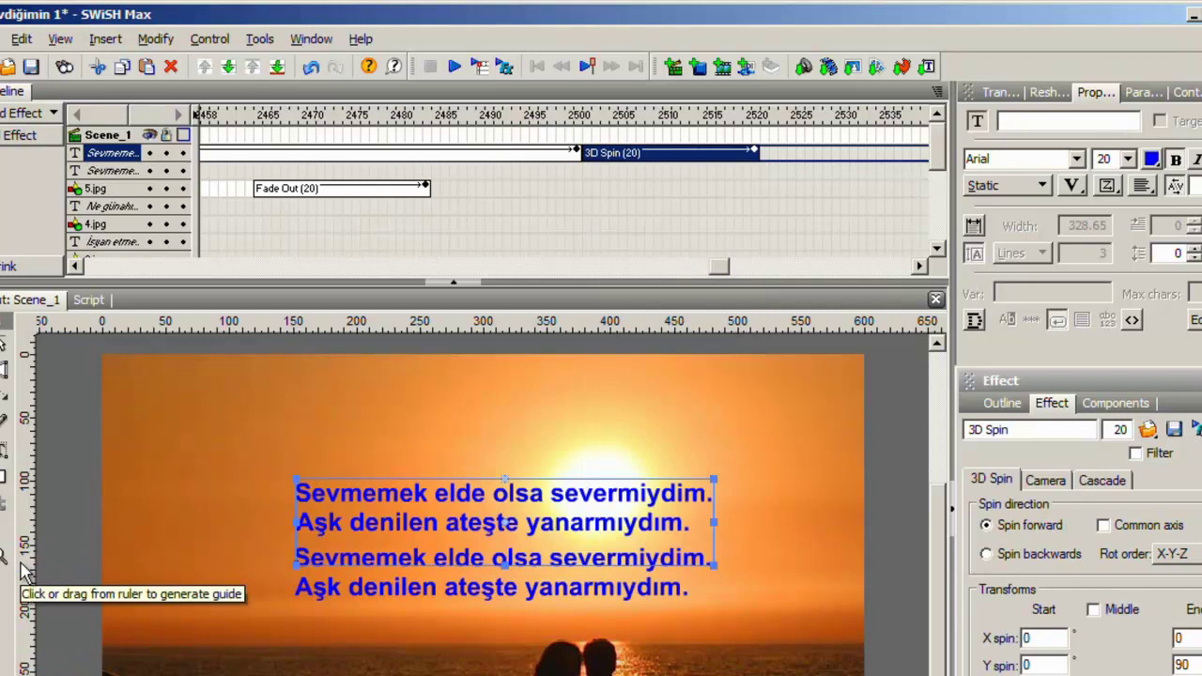
double_click(1115, 429)
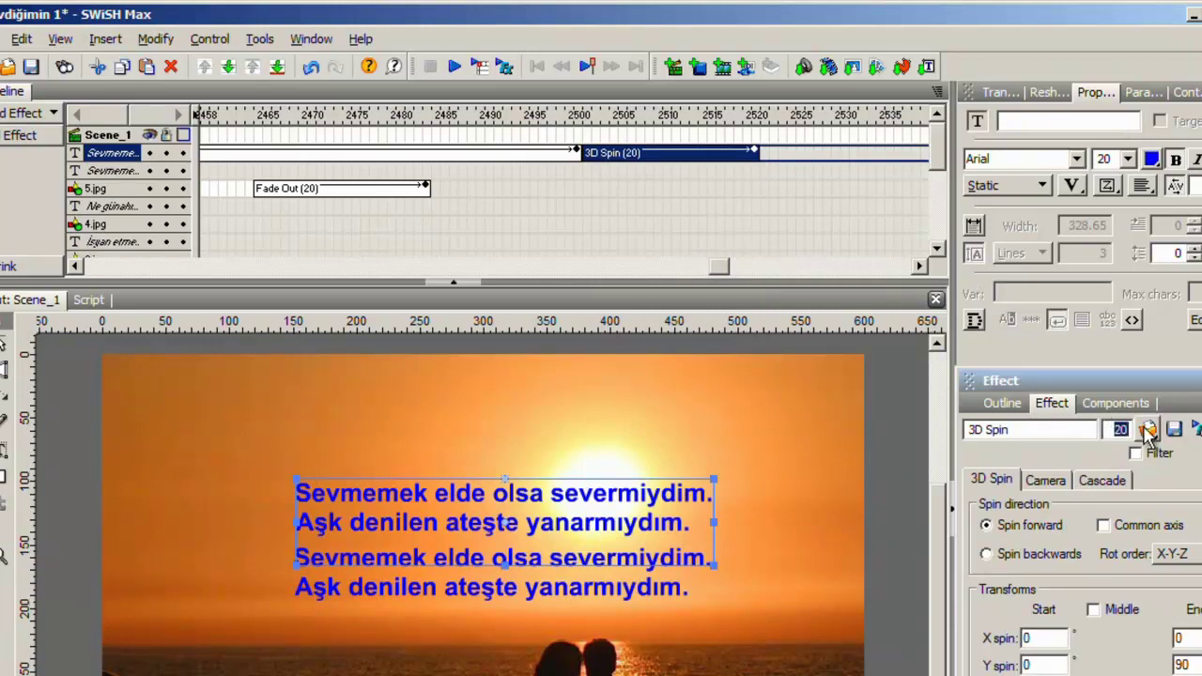
type("50")
key("Return")
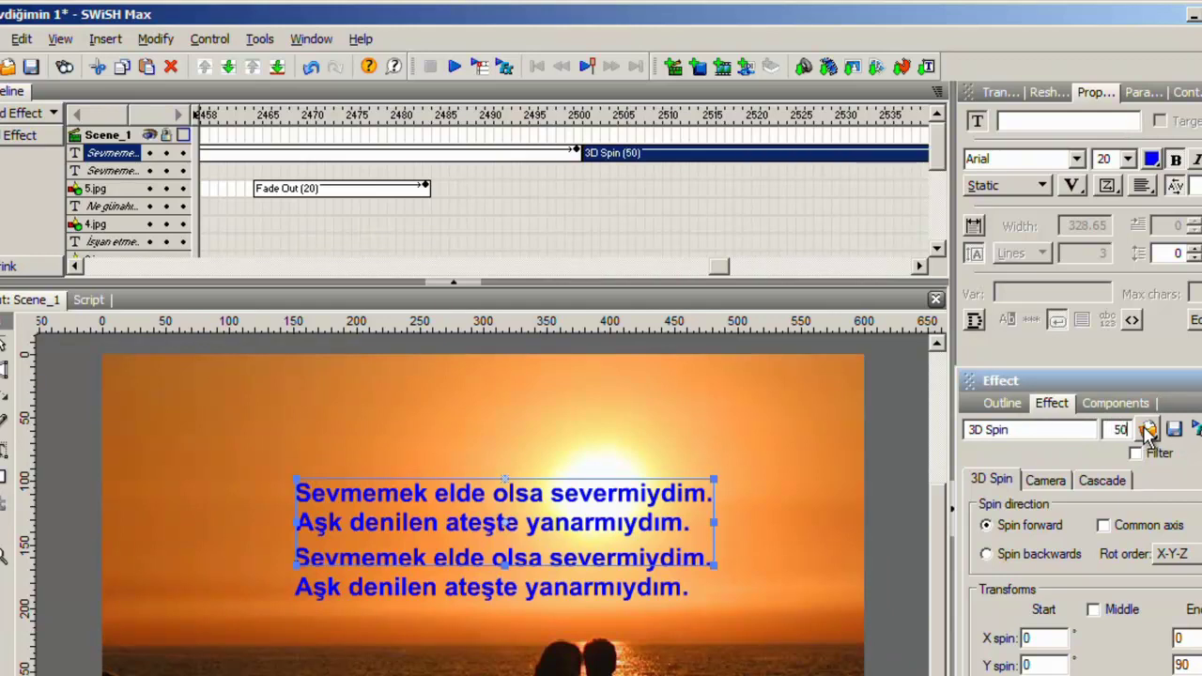
Step: Preview the new lyric text's 3D Spin in and grow effect and stop the playback
left_click(411, 155)
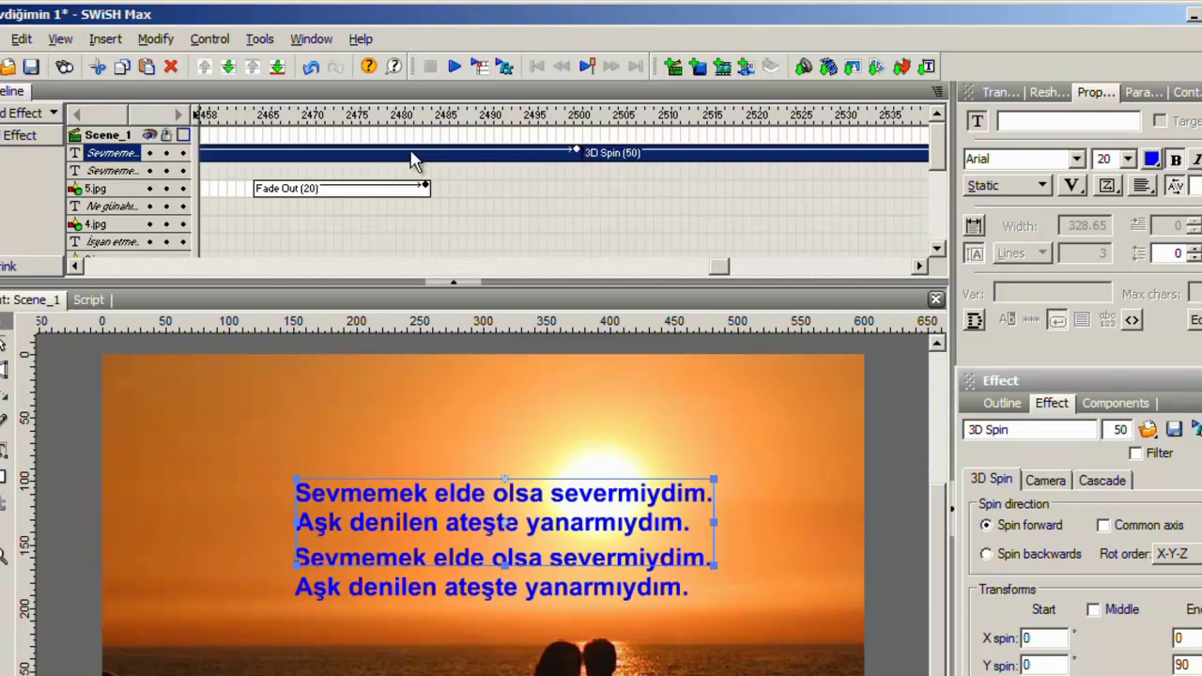
left_click(505, 68)
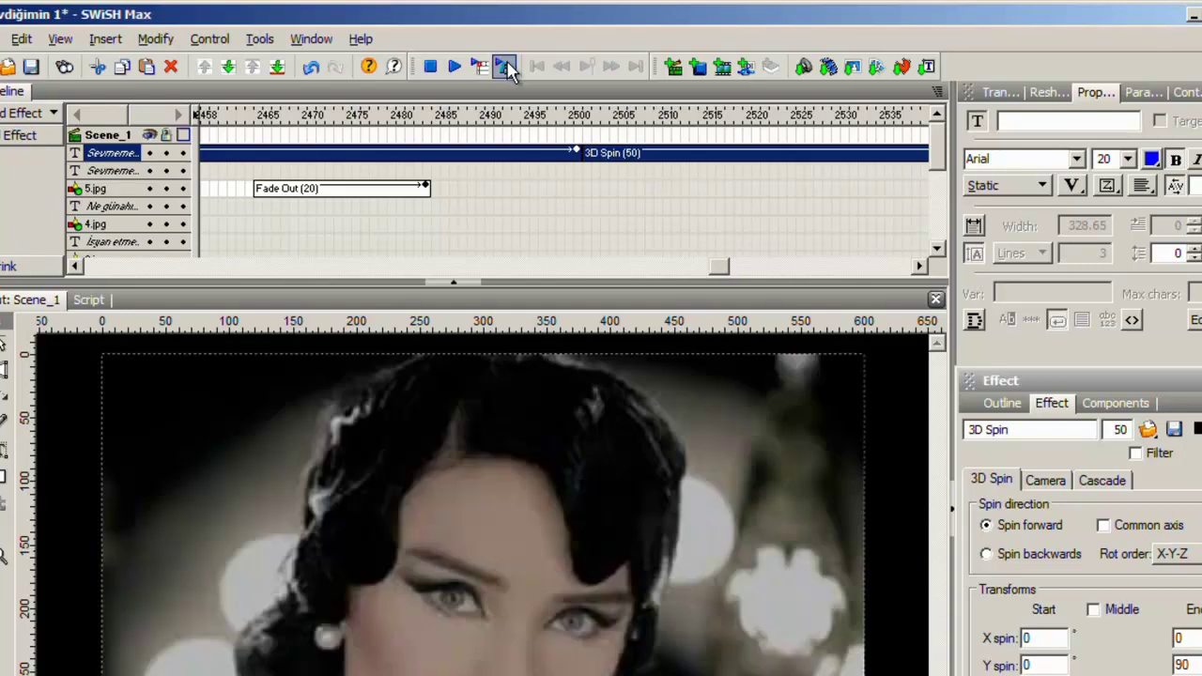
left_click(505, 68)
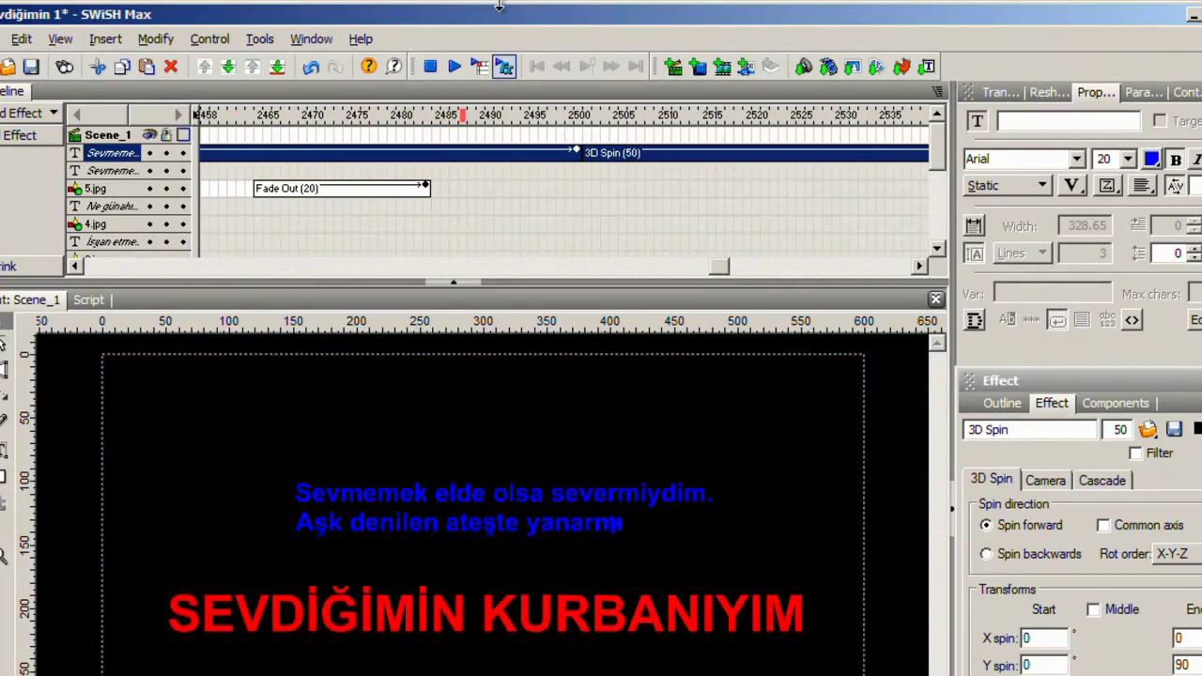
left_click(430, 67)
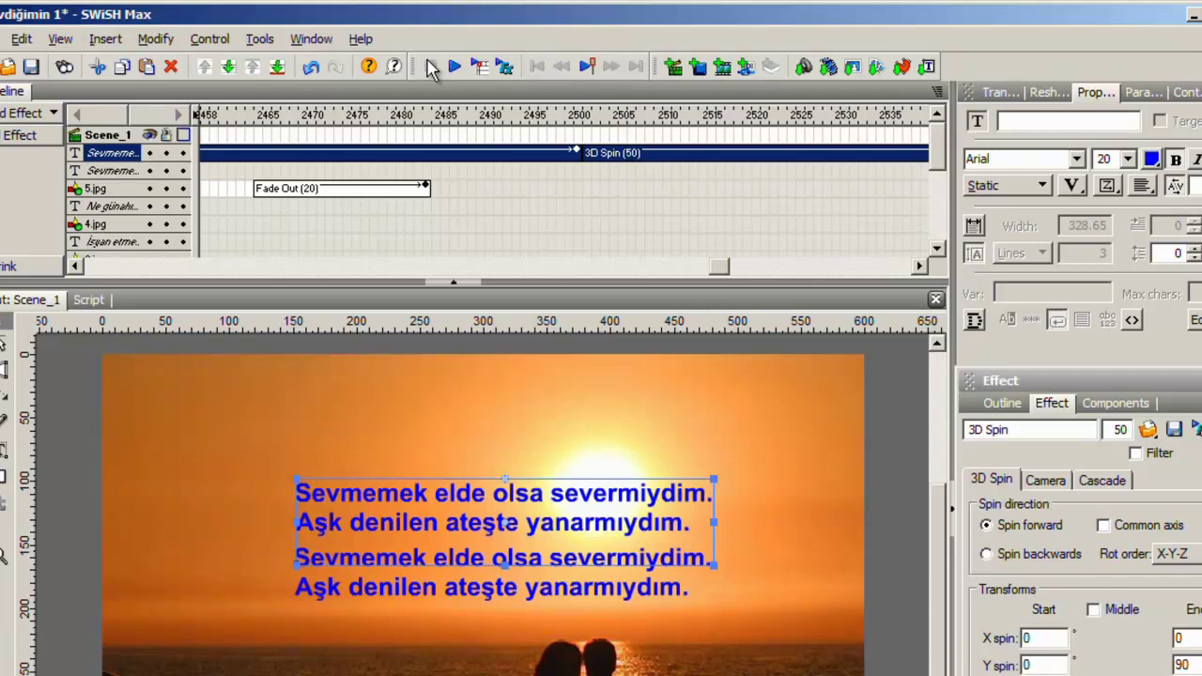
Step: Import image 6 from the Sevdiğimin Kurbanıyım folder into the scene
left_click(851, 68)
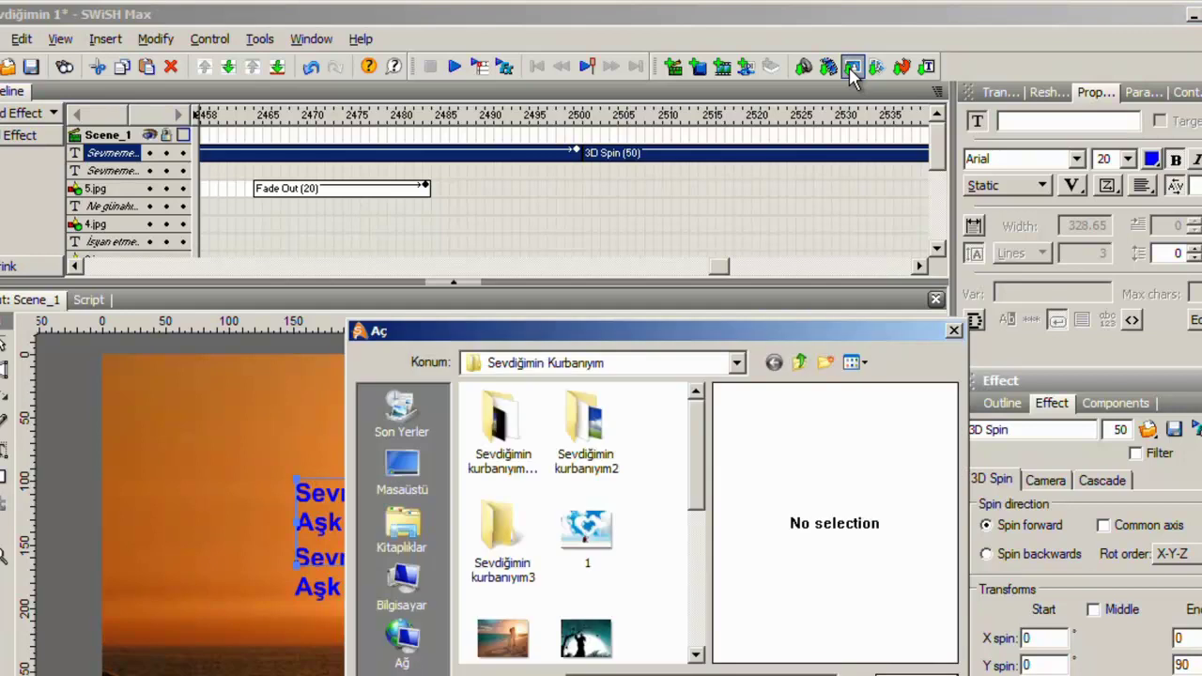
left_click_drag(703, 442, 691, 549)
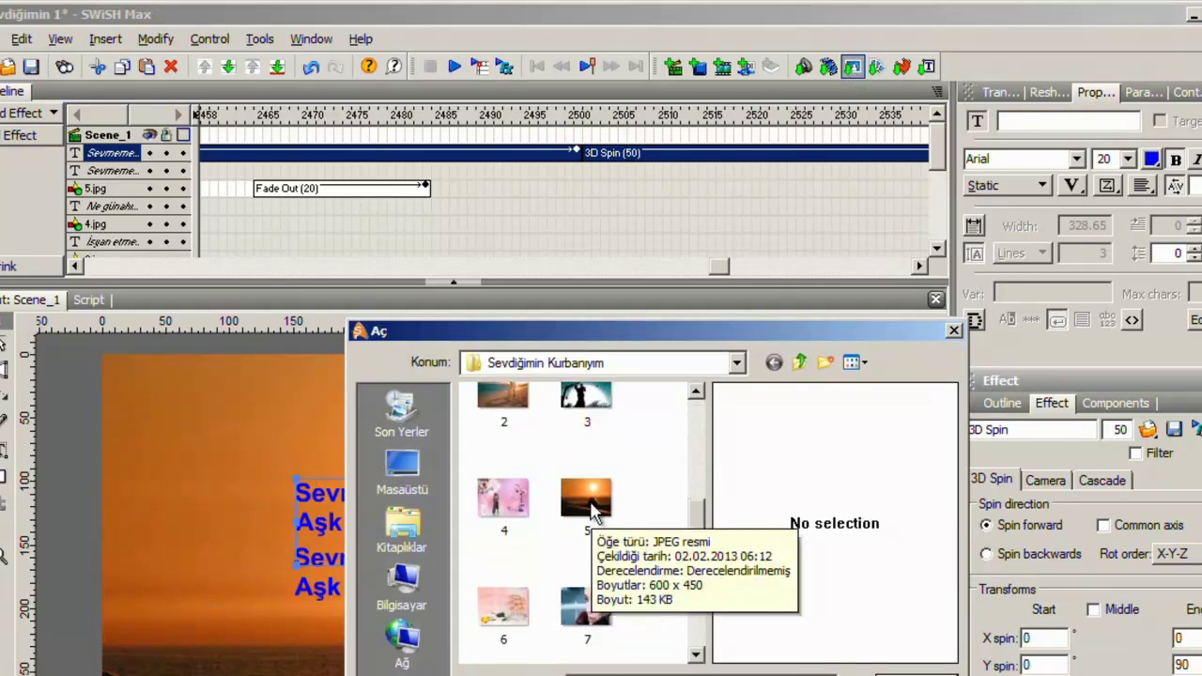
left_click(514, 625)
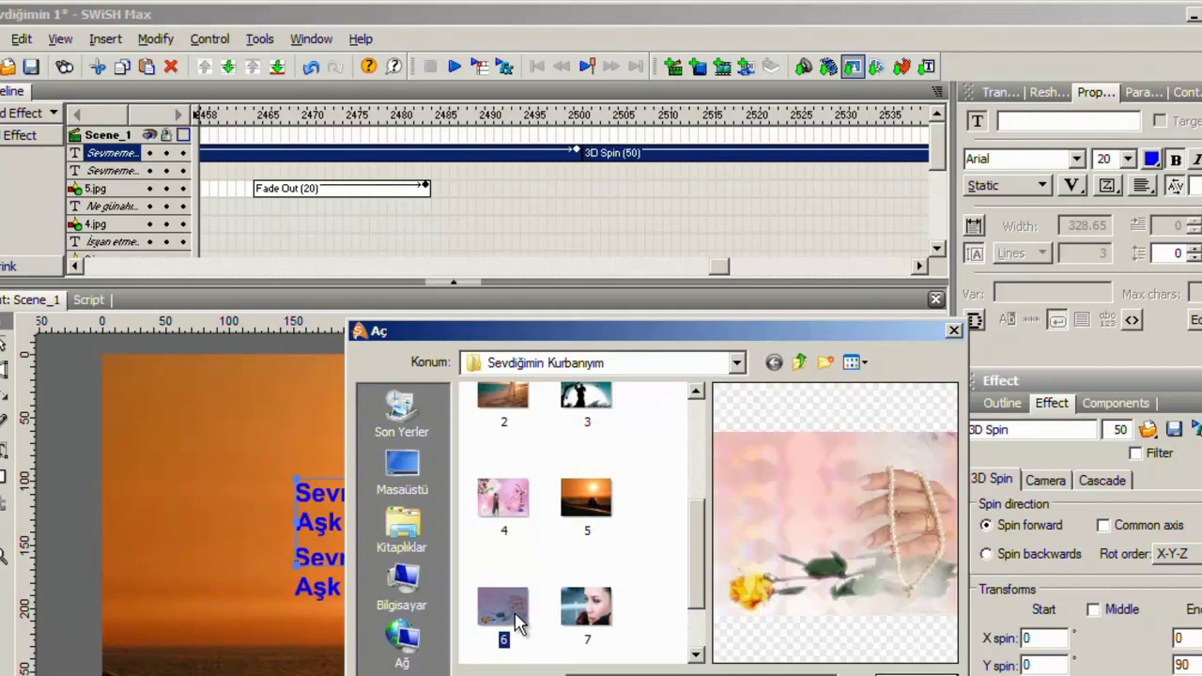
key("Return")
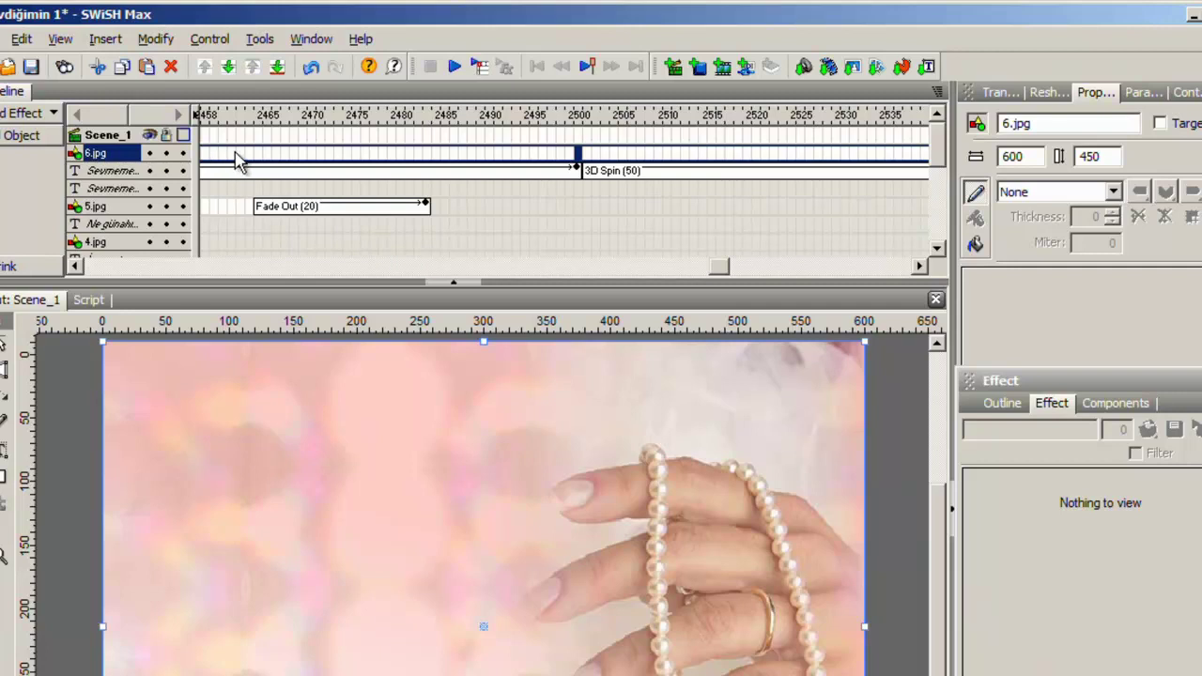
Step: Add a Fade In effect to 6.jpg at frame 2470 and set its duration to 20 frames
right_click(315, 153)
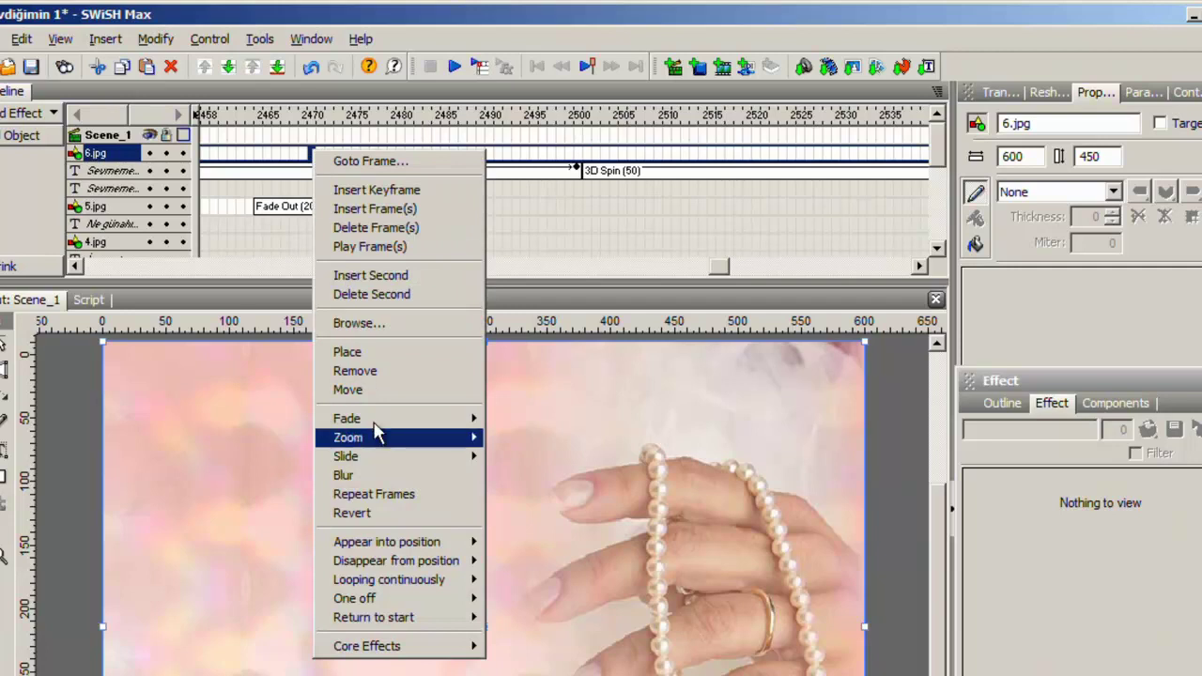
mouse_move(378, 420)
left_click(523, 419)
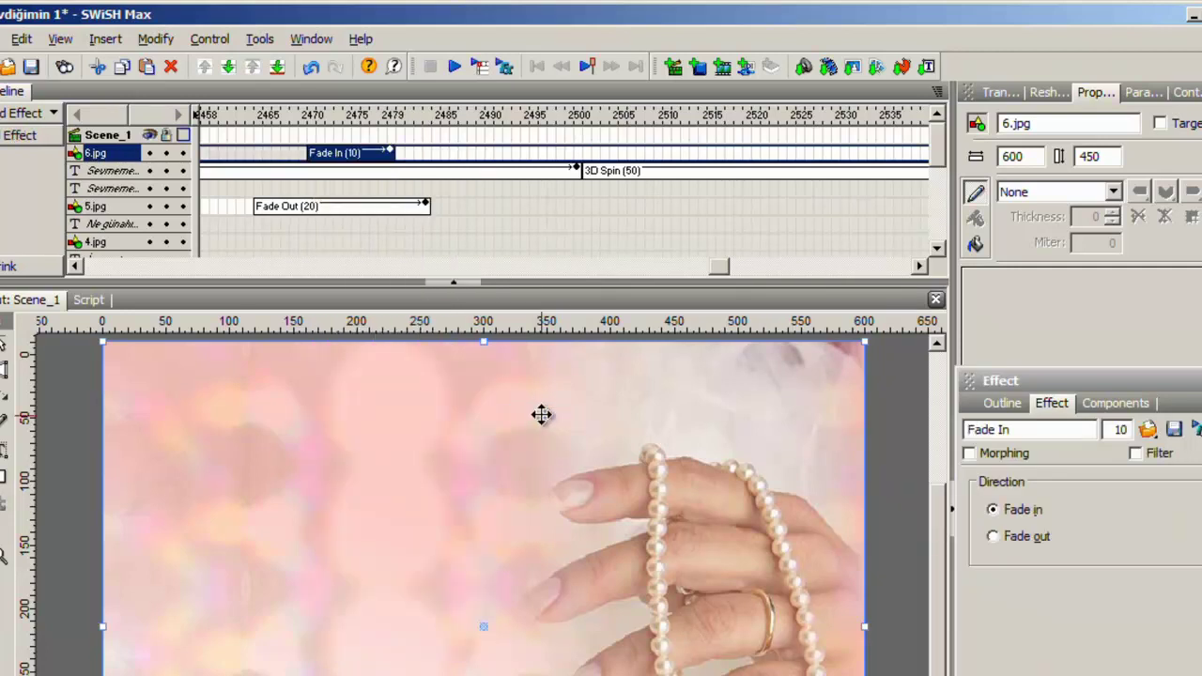
double_click(1122, 429)
type("20")
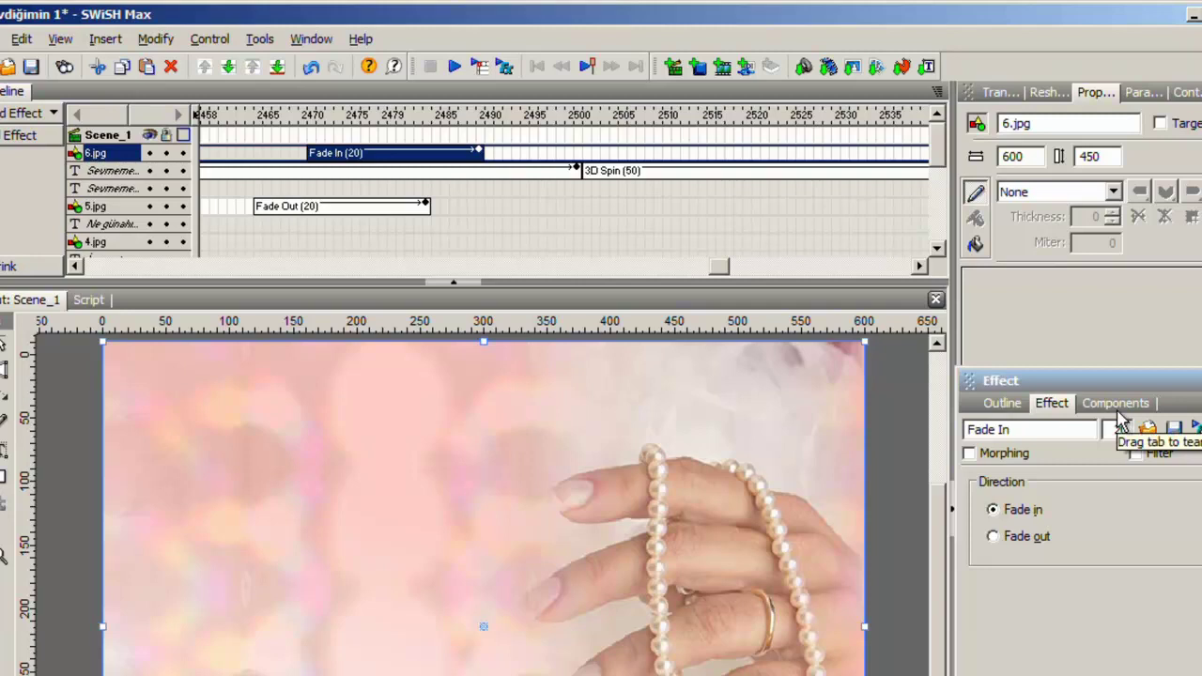
Step: Add a Fade Out effect to 6.jpg at frame 3051 and set its duration to 30 frames
left_click_drag(723, 269, 848, 277)
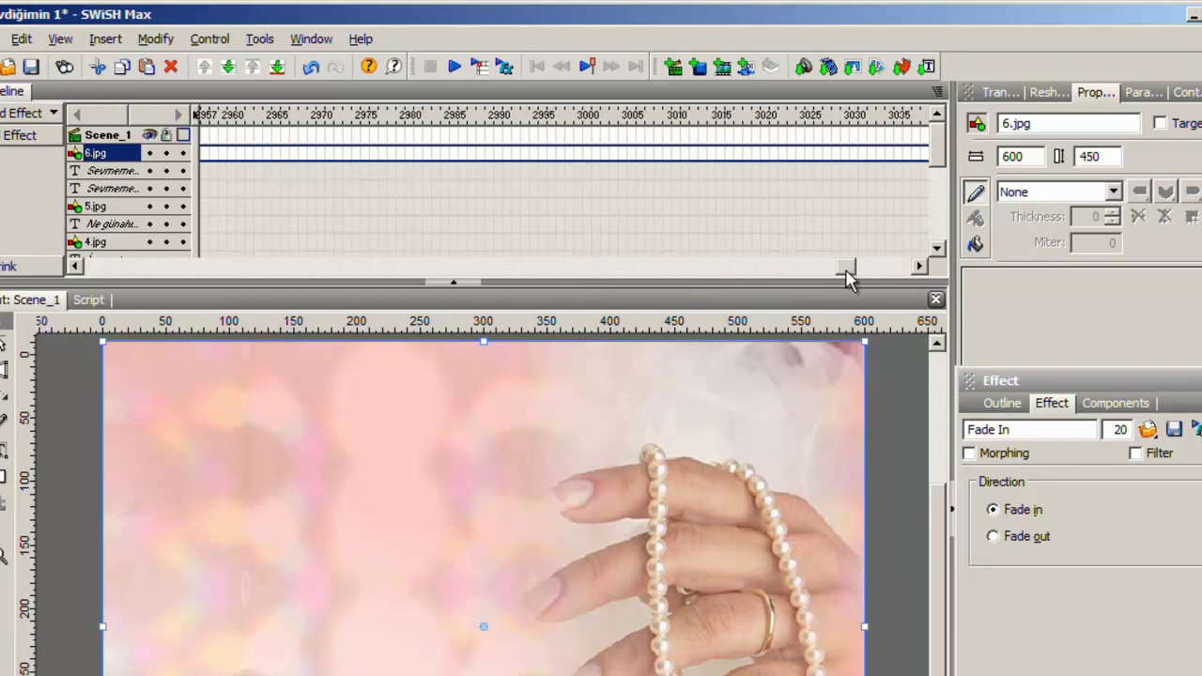
left_click_drag(848, 277, 859, 278)
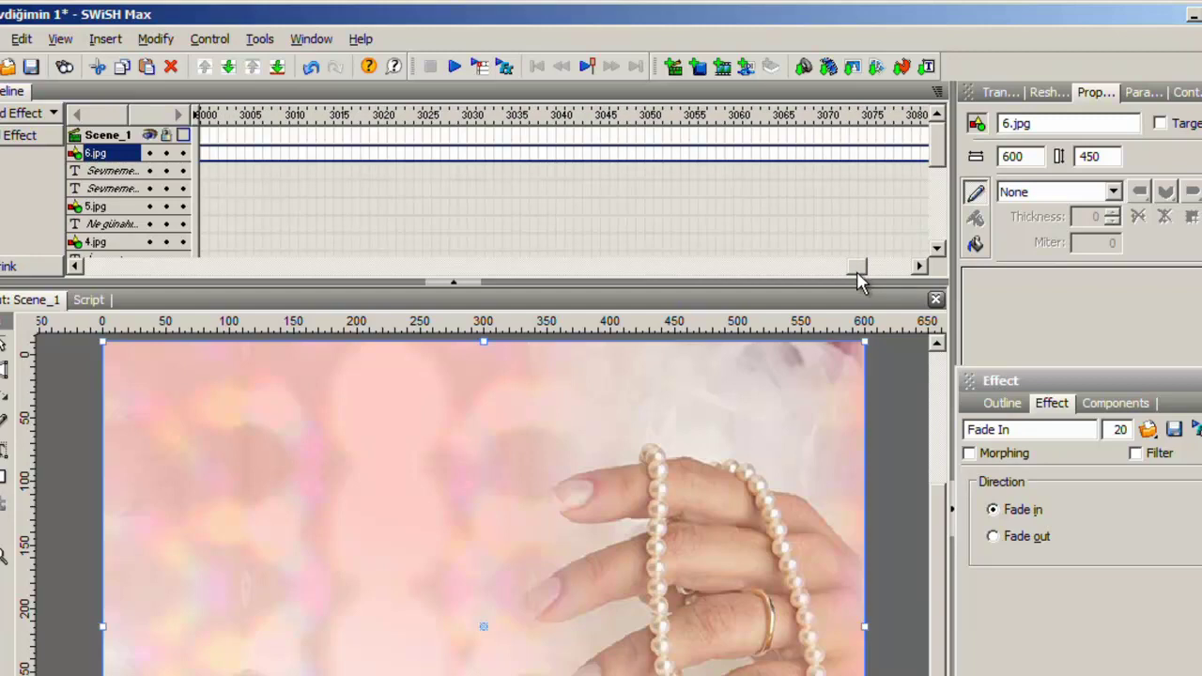
right_click(658, 157)
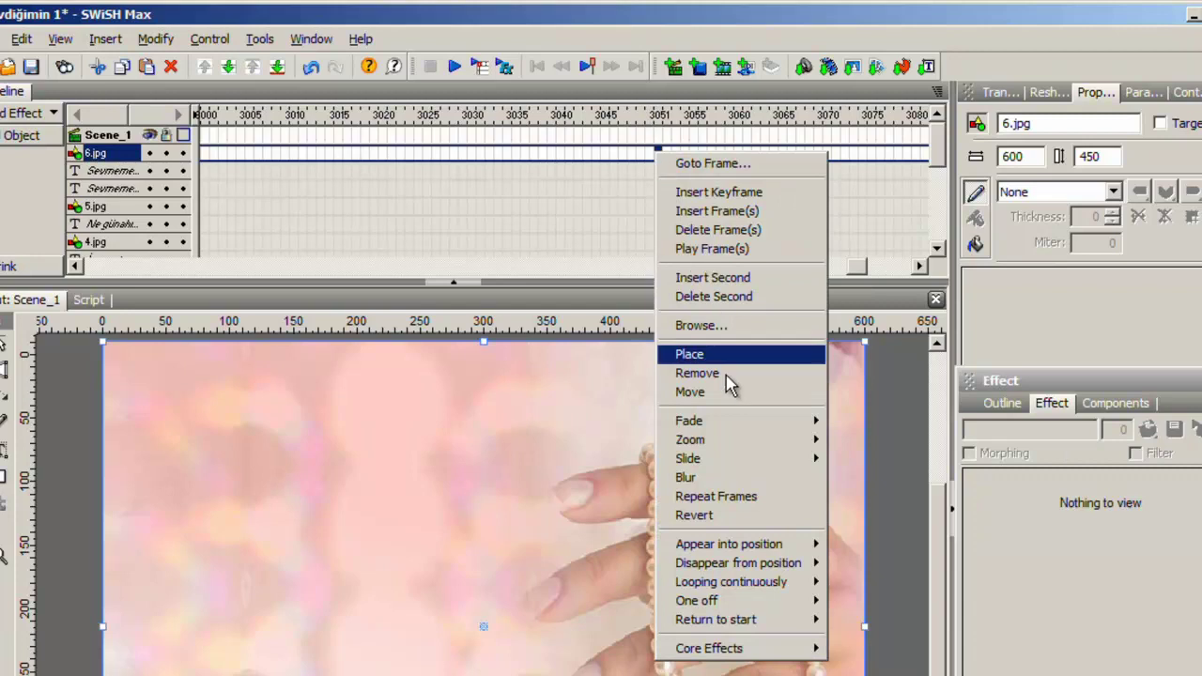
mouse_move(723, 428)
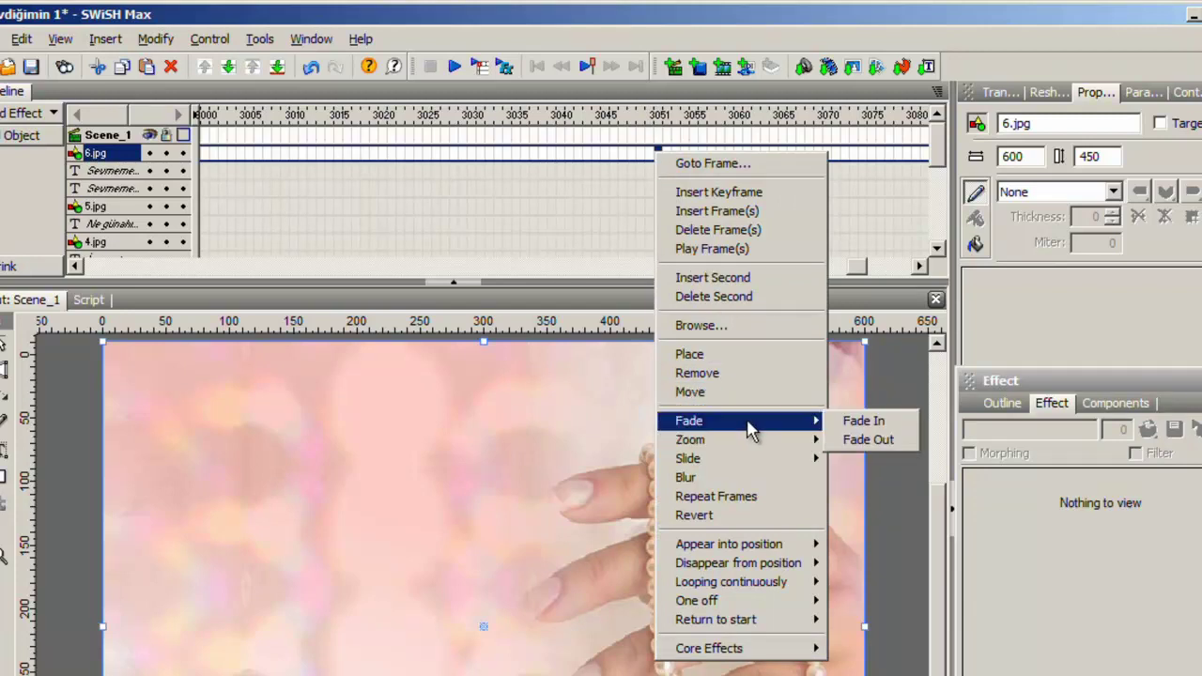
left_click(881, 441)
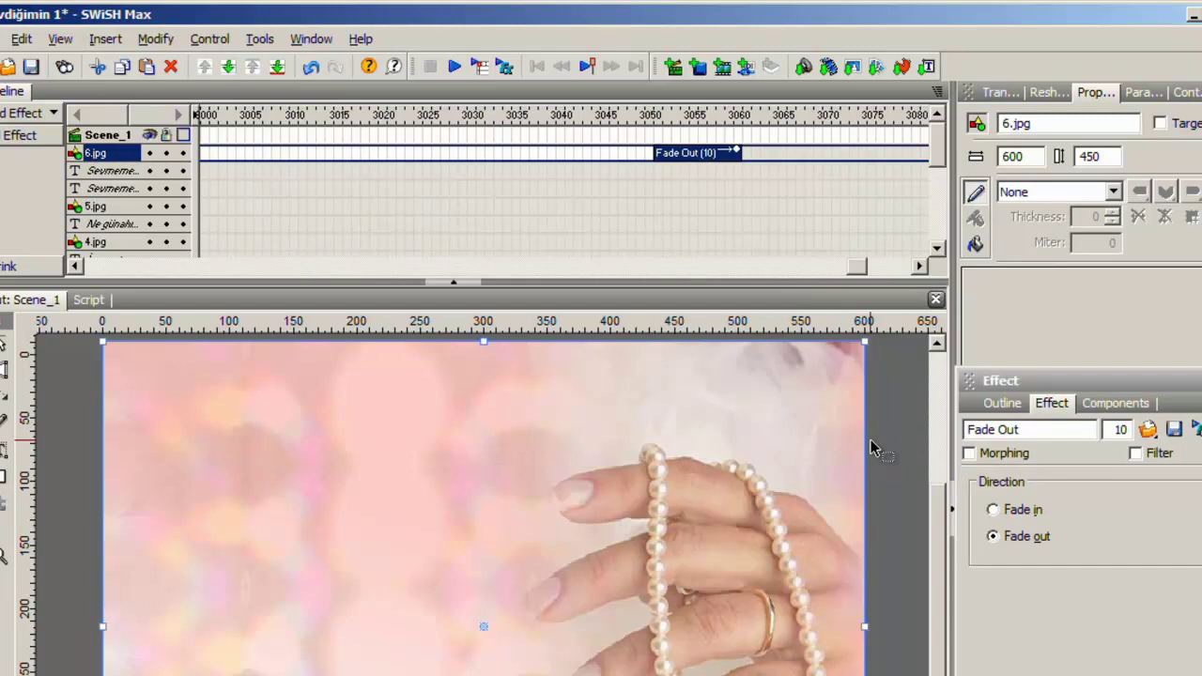
double_click(1114, 430)
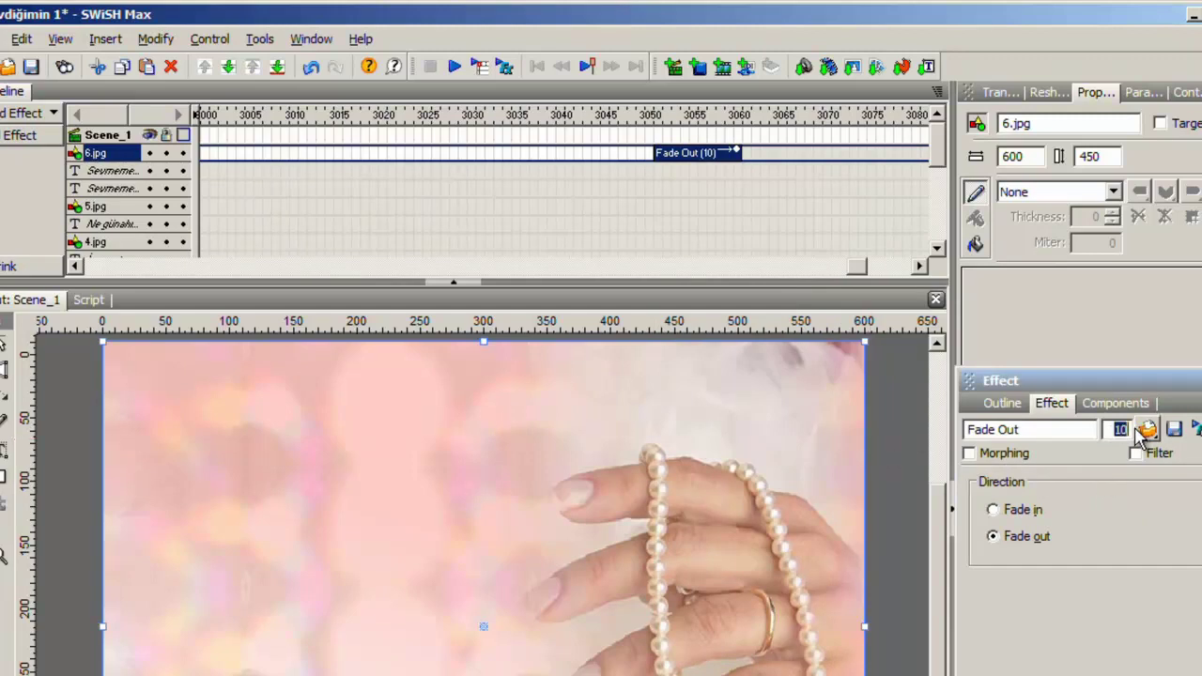
type("30")
key("Return")
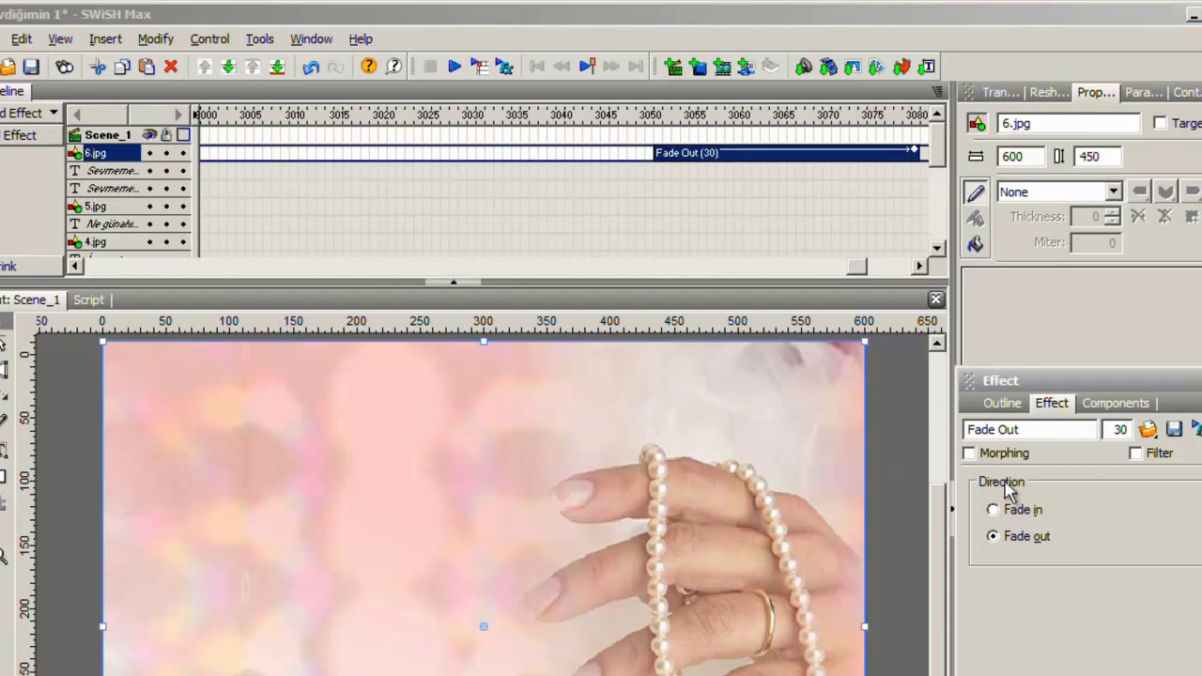
Step: Add a new text object over the image and paste the copied lyric verse starting "İsyan etmek içten değil," into it
left_click(3, 449)
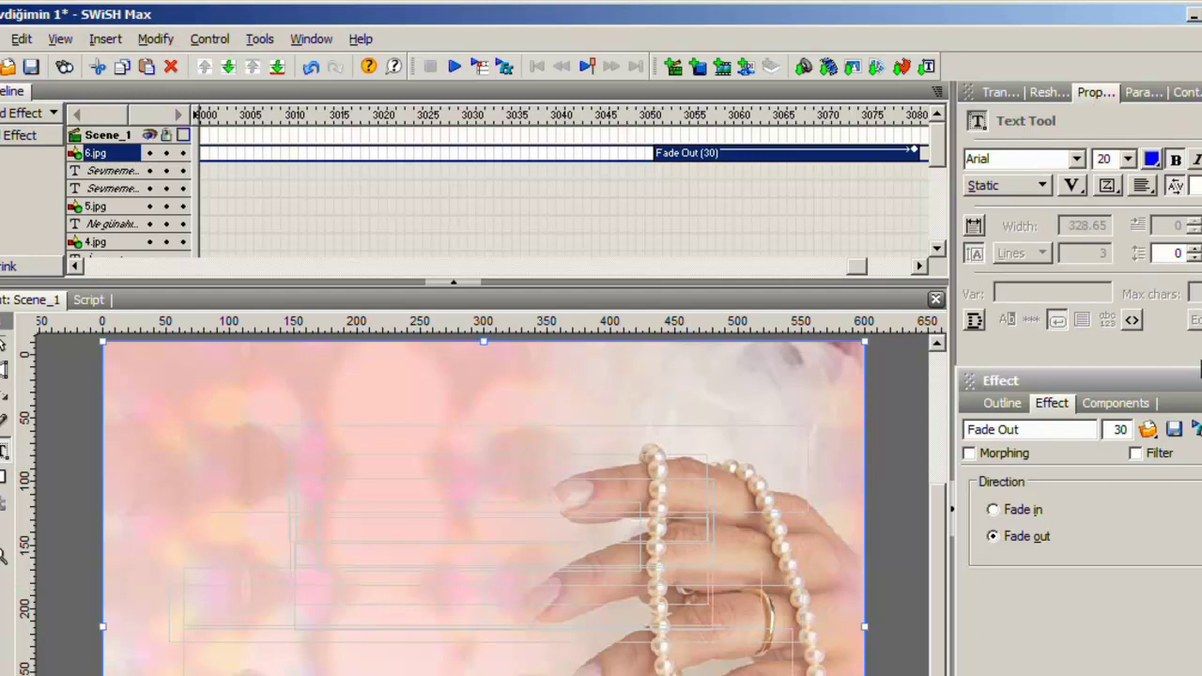
left_click(376, 546)
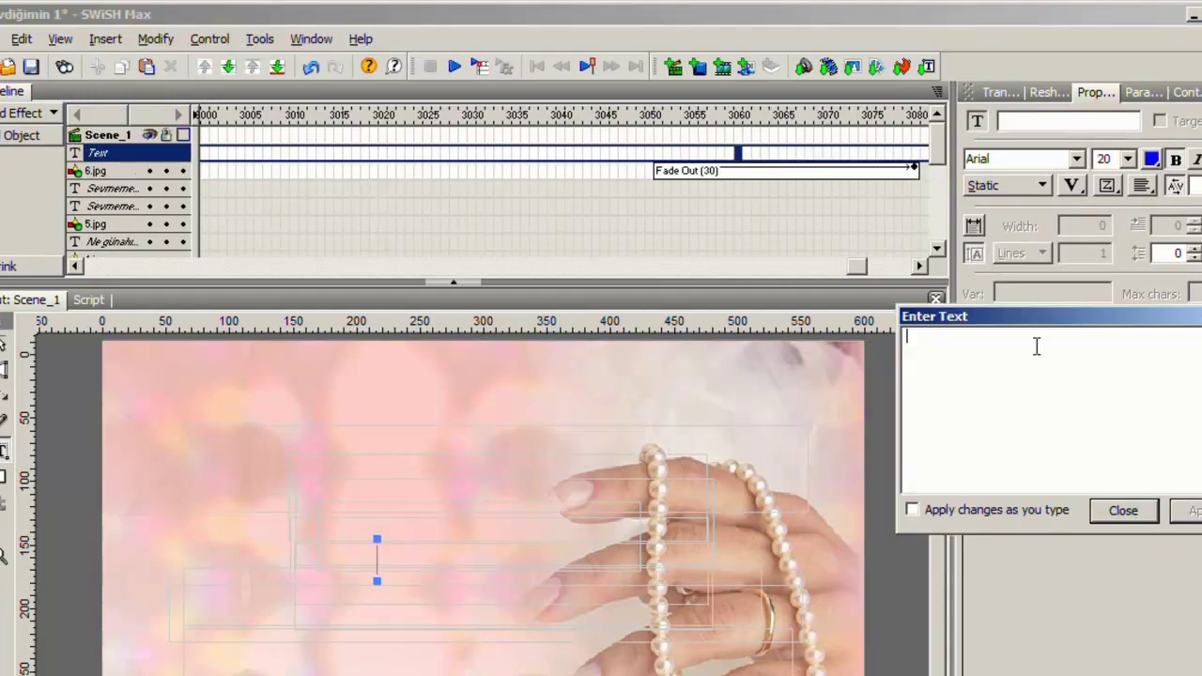
right_click(914, 348)
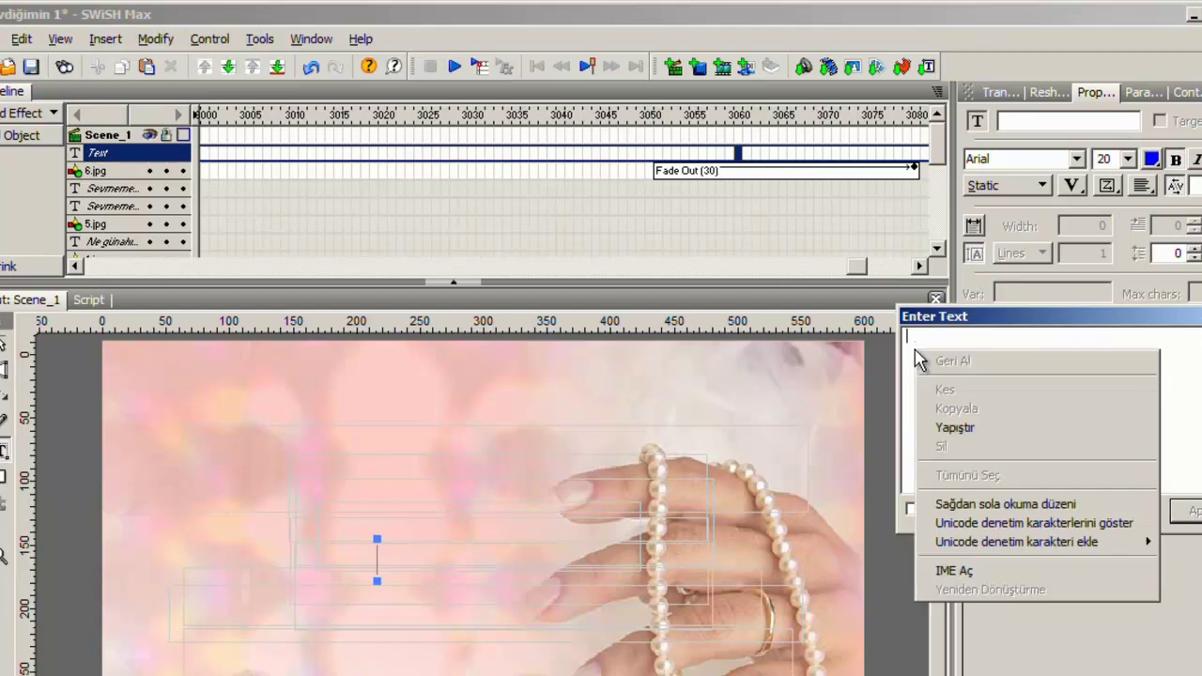
left_click(966, 435)
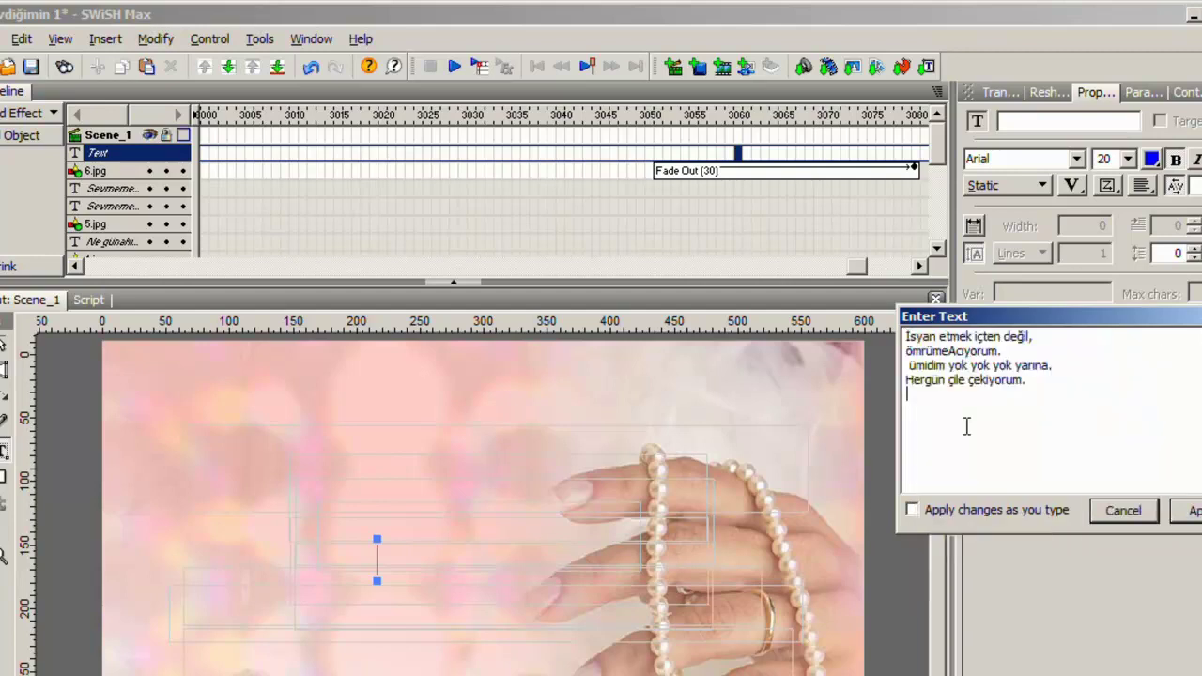
Step: Rearrange the pasted lyric into two lines, with a comma after "yarına" and the second line starting with capitalised "Ümidim"
left_click(1038, 339)
key("Delete")
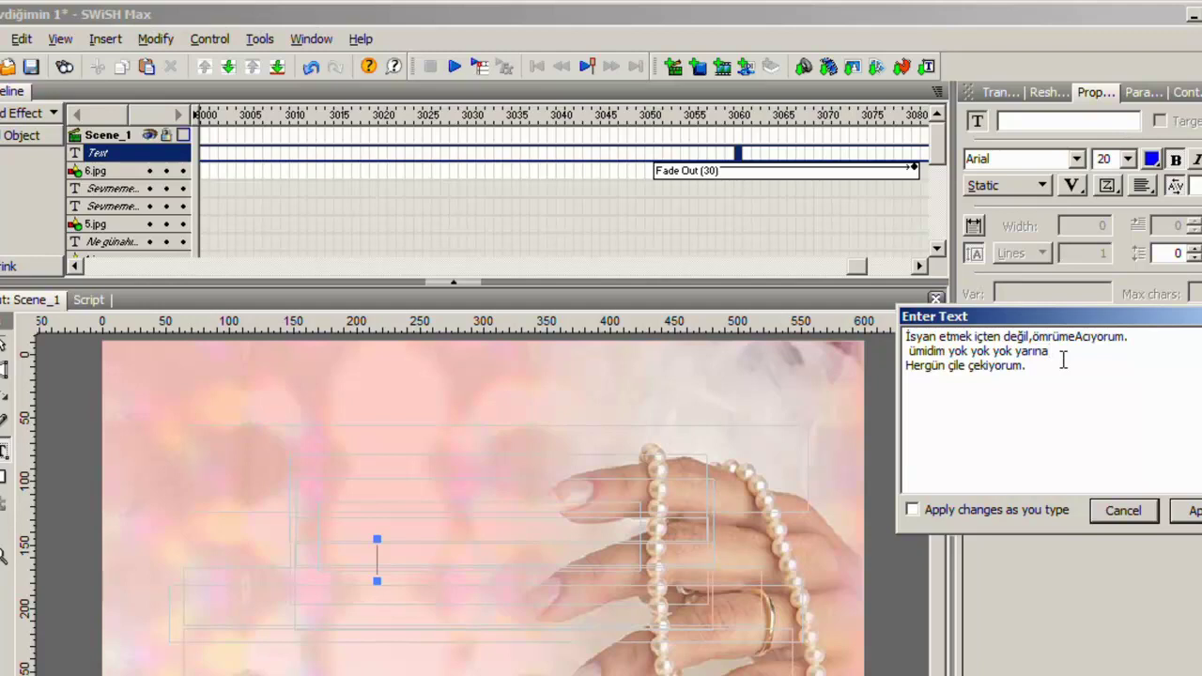
type(",")
key("Delete")
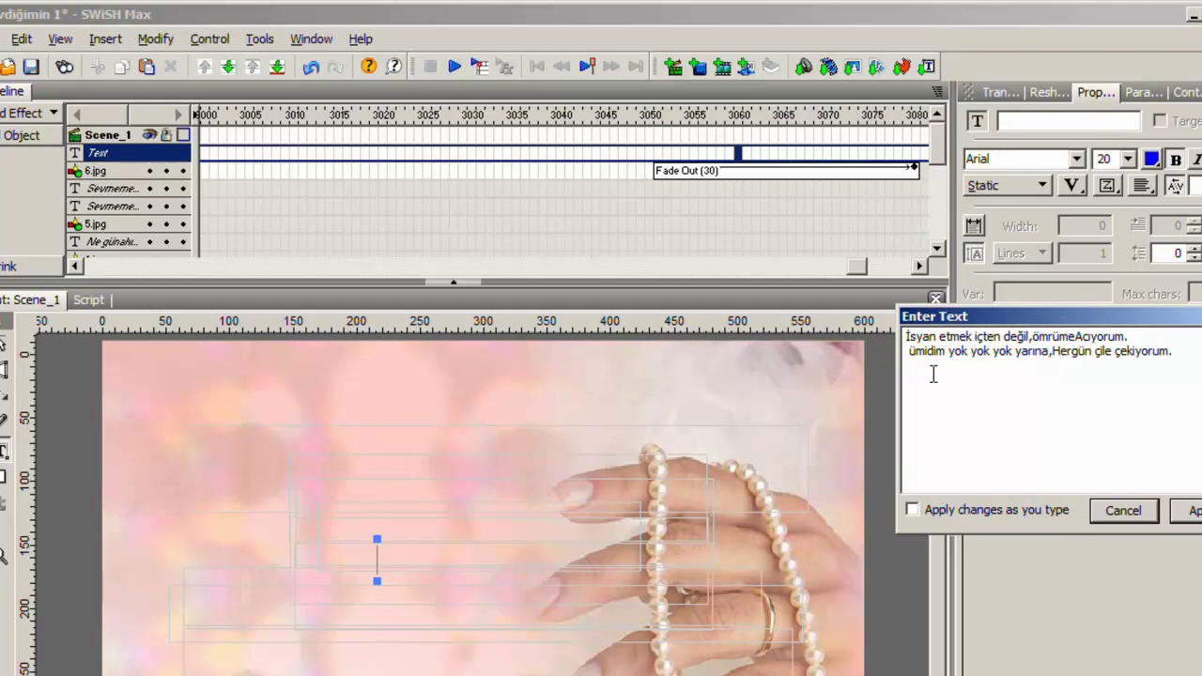
left_click(906, 351)
key("BackSpace")
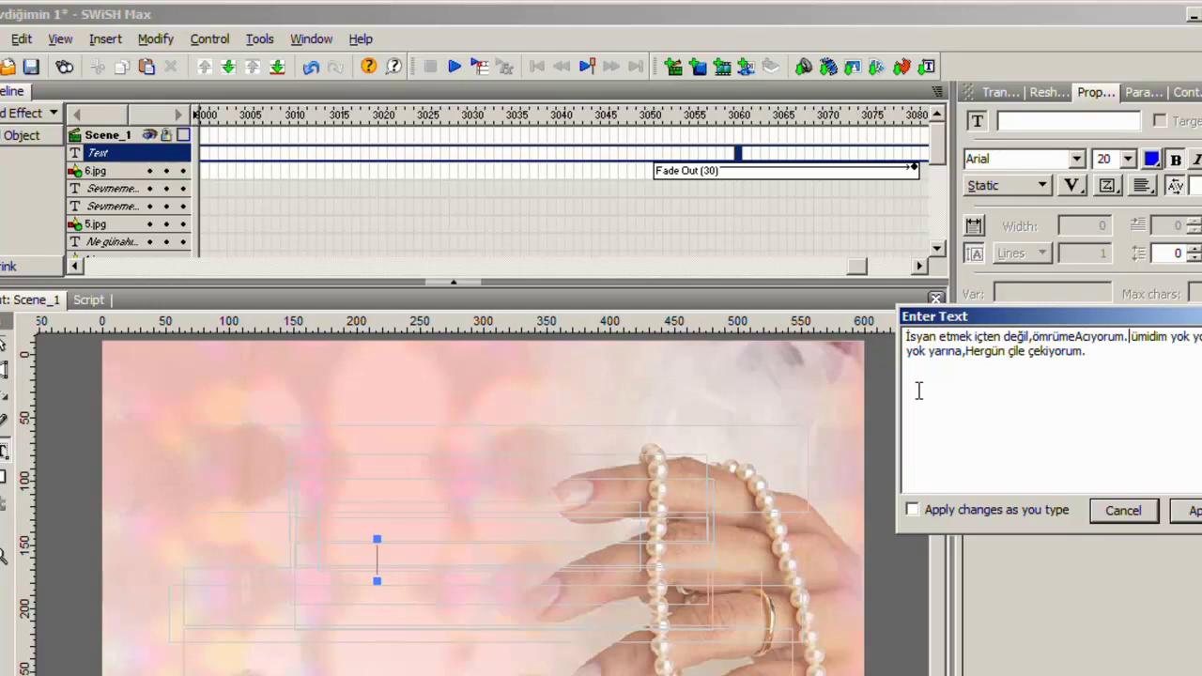
type("Ü")
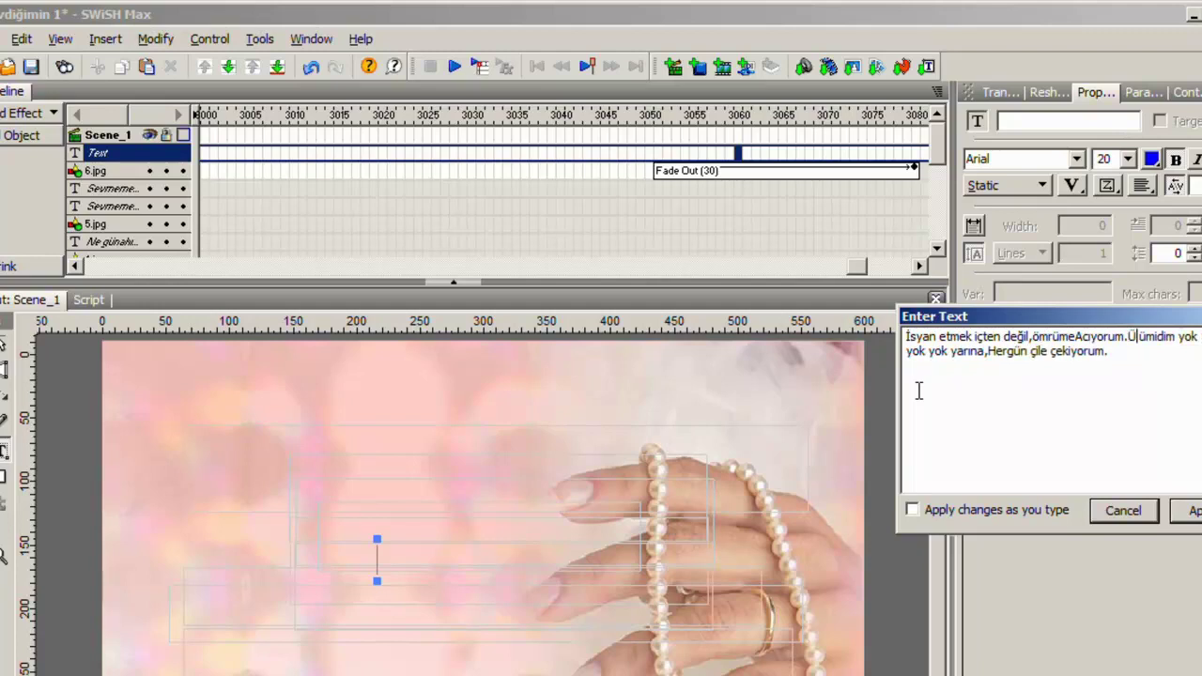
key("Delete")
key("Delete")
key("Delete")
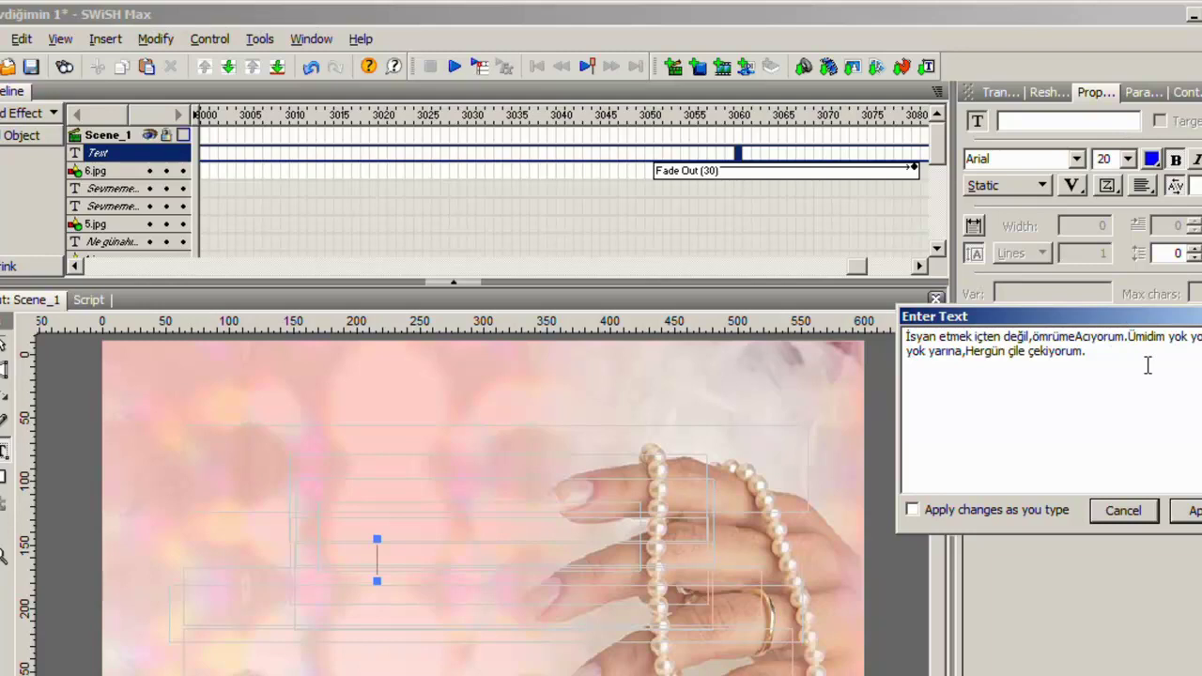
key("Return")
Step: Change "Hergün" to "hergün" and "ömrümeAcıyorum" to "ömrüme acıyorum" in the lyric text
left_click(1049, 352)
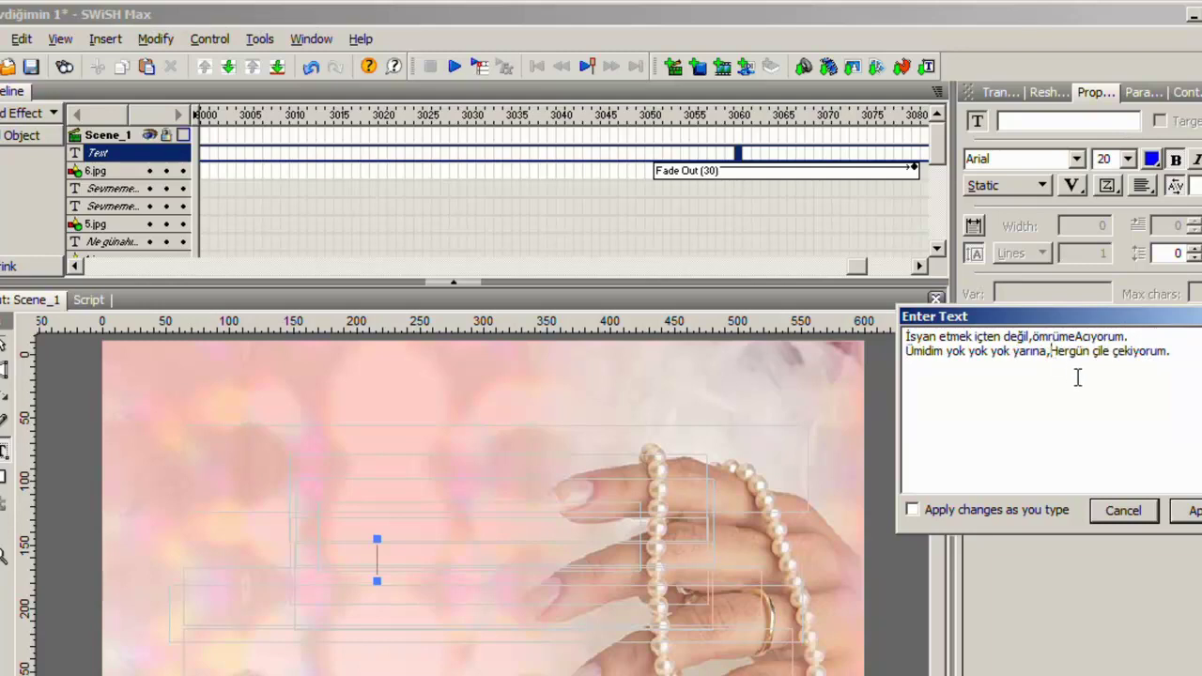
key("Delete")
type("h")
key("BackSpace")
type("ac")
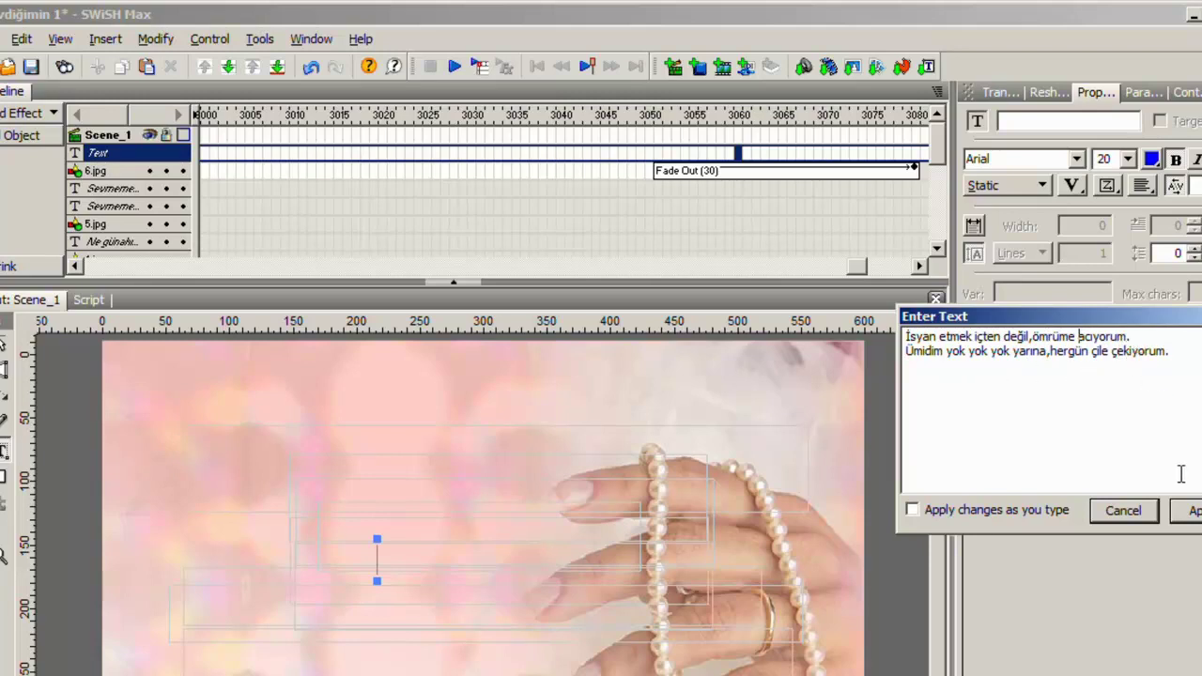
Step: Apply the edited lyric to the scene, close the text editor and move the text lower and further right within the image
left_click(1192, 510)
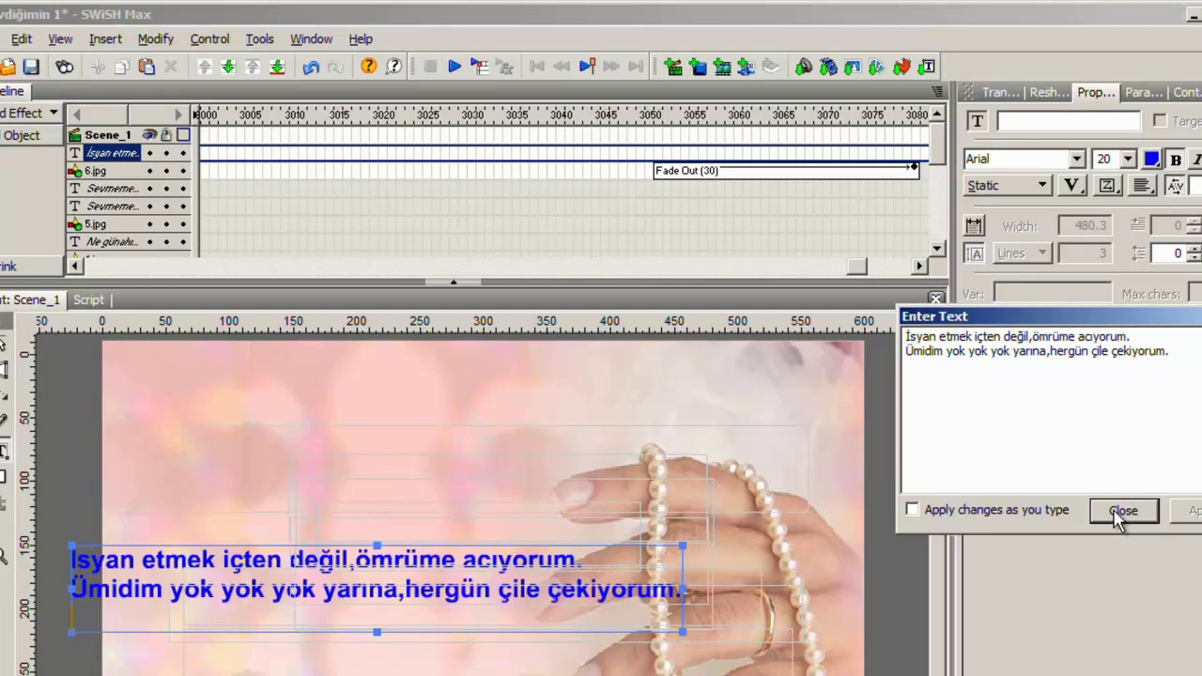
left_click(1122, 512)
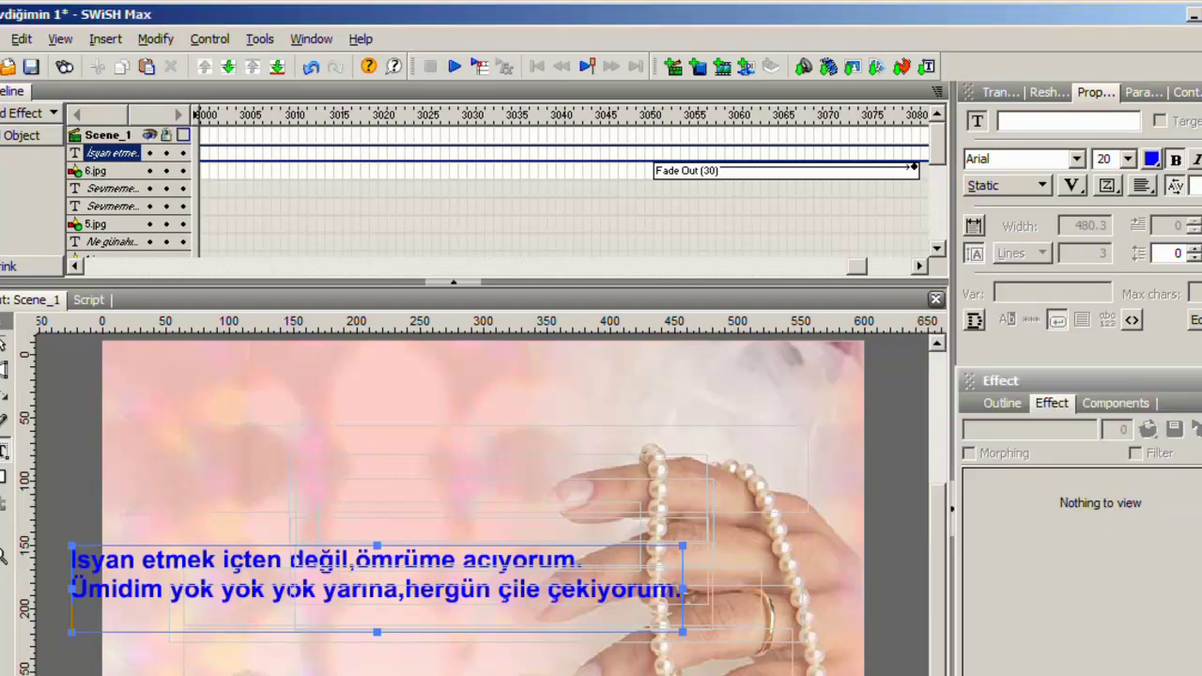
left_click(368, 579)
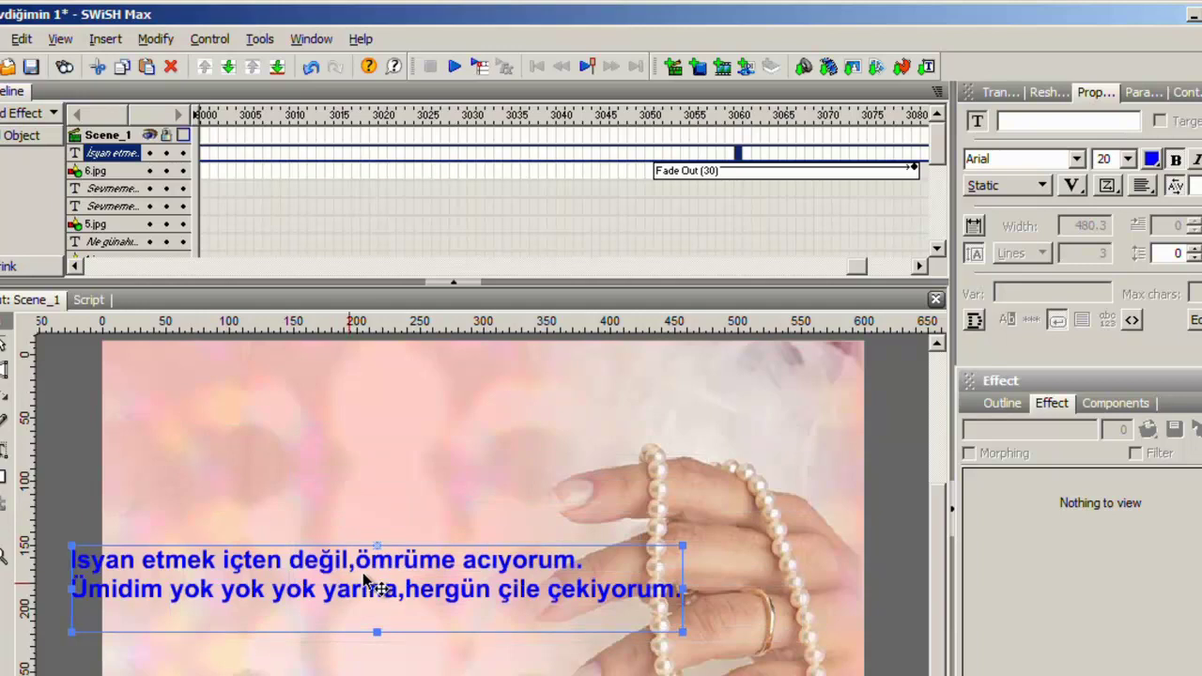
left_click_drag(331, 567, 429, 610)
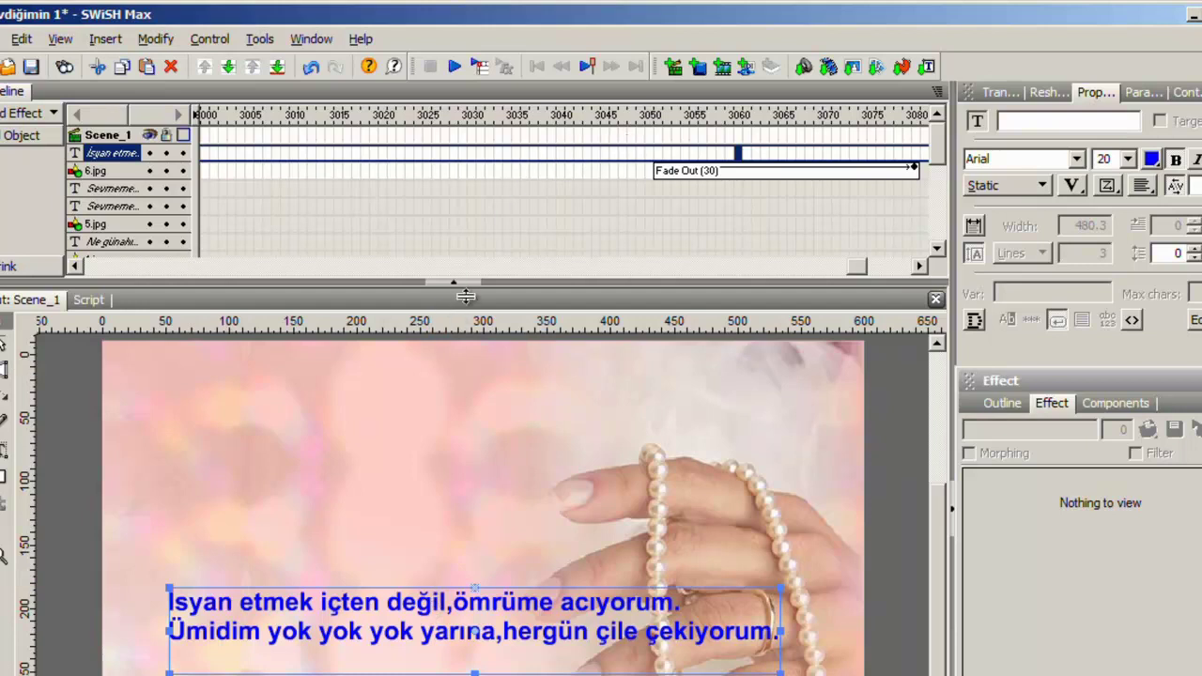
Step: Add the 3D Spin in and grow appear effect to the "İsyan etmek" text at frame 2485 and set its duration to 260 frames
left_click_drag(852, 265, 706, 279)
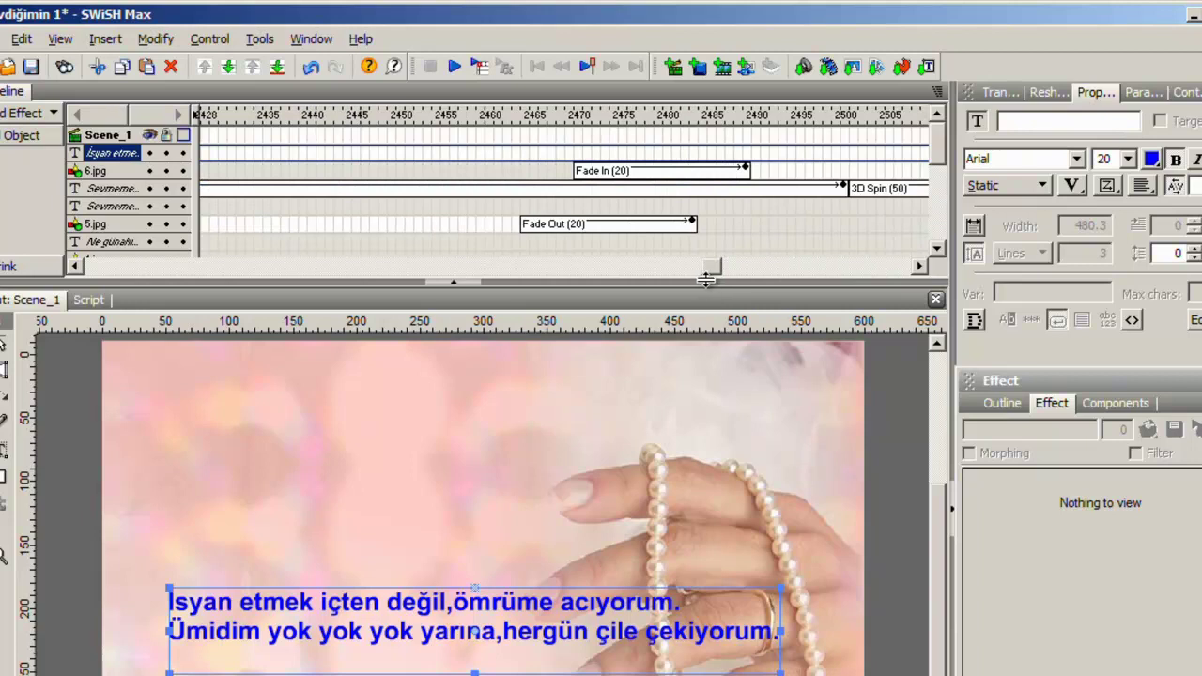
right_click(712, 160)
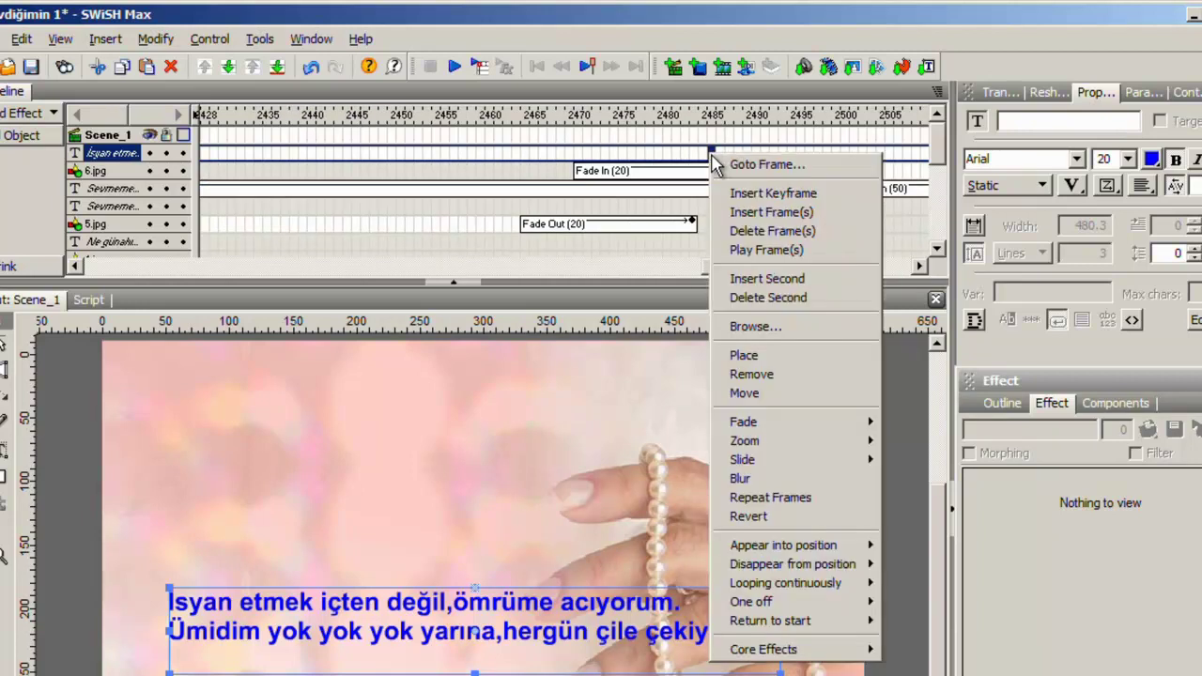
mouse_move(765, 547)
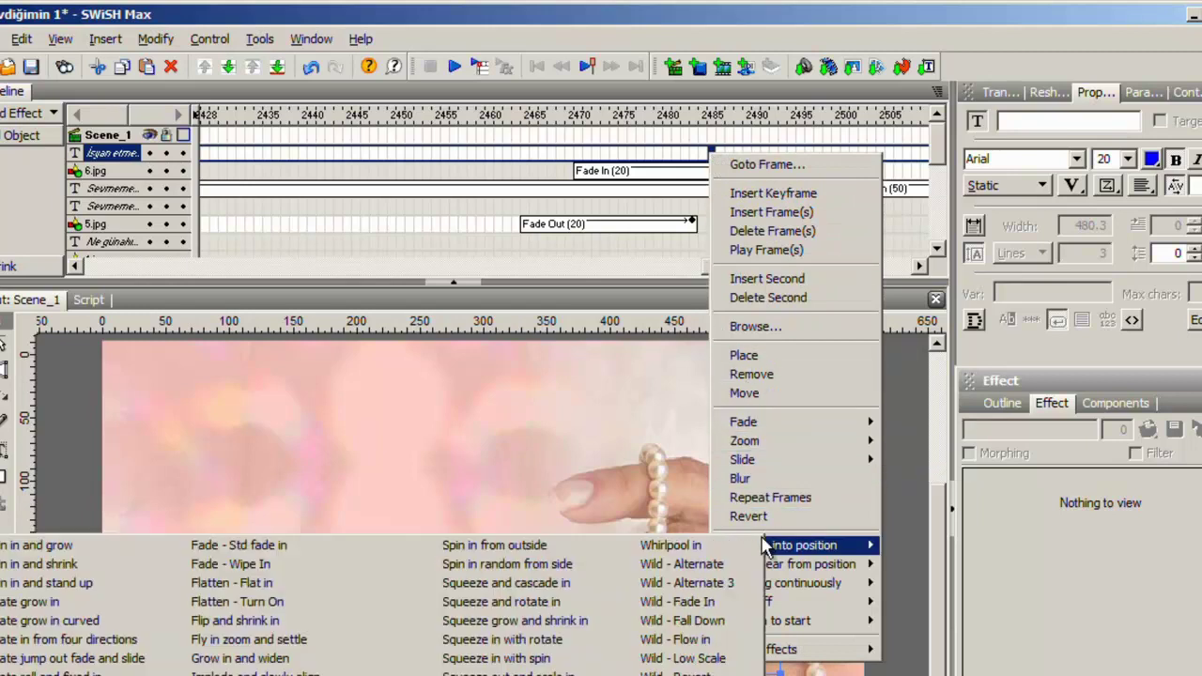
left_click(56, 546)
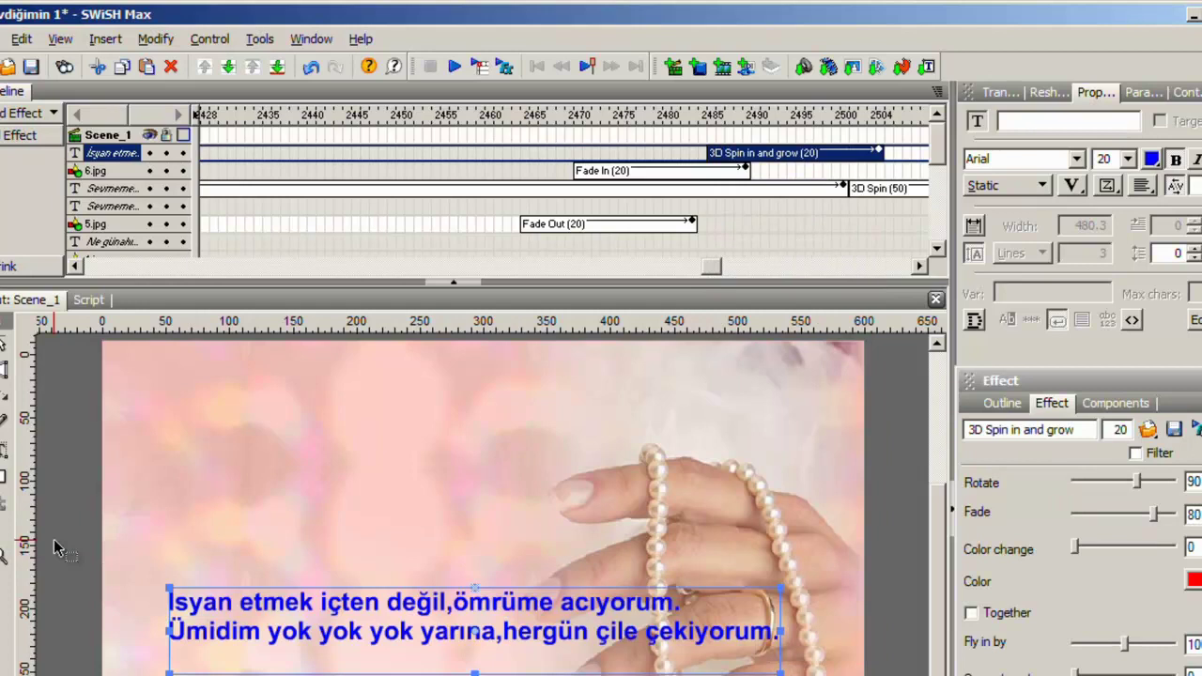
double_click(1117, 429)
type("260")
key("Return")
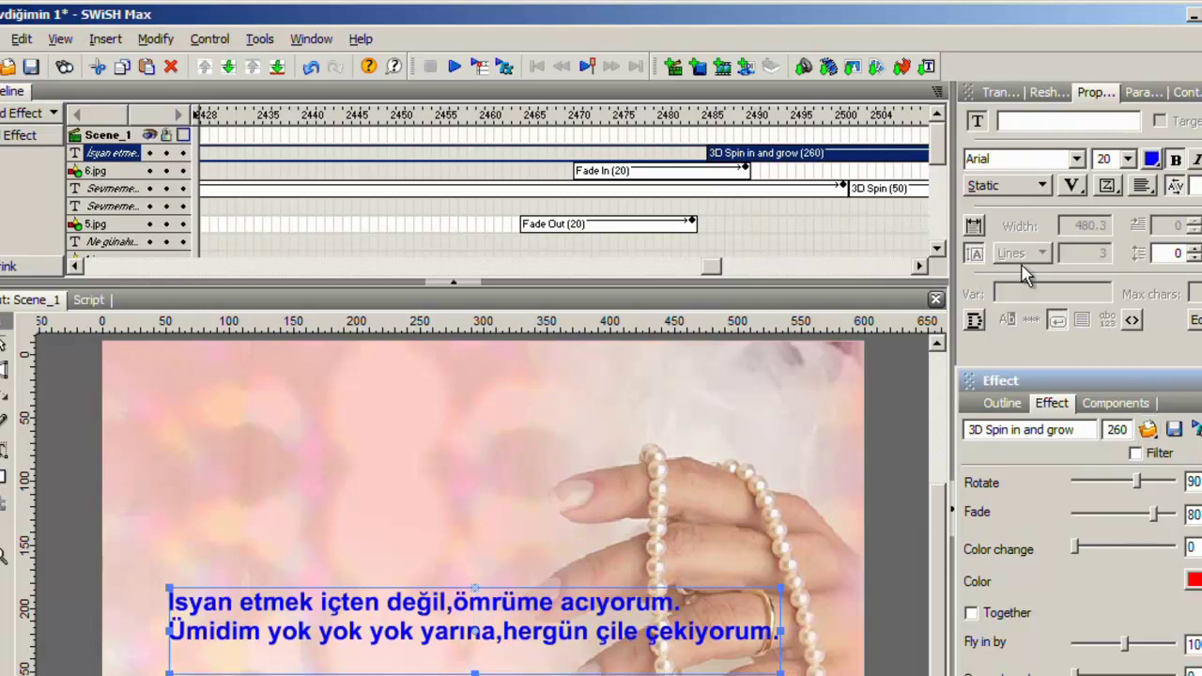
Step: Add the 3D Spin disappear effect to the "İsyan etmek" text at frame 2745 and set its duration to 50 frames
left_click_drag(707, 267, 770, 282)
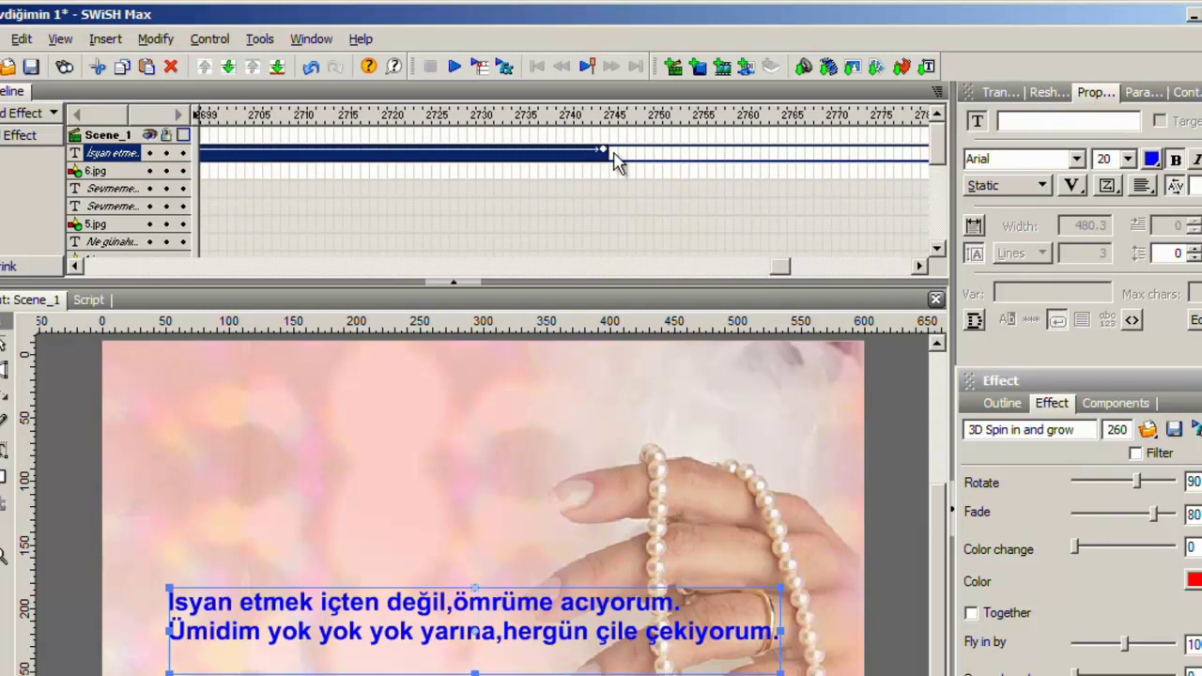
right_click(611, 156)
mouse_move(662, 566)
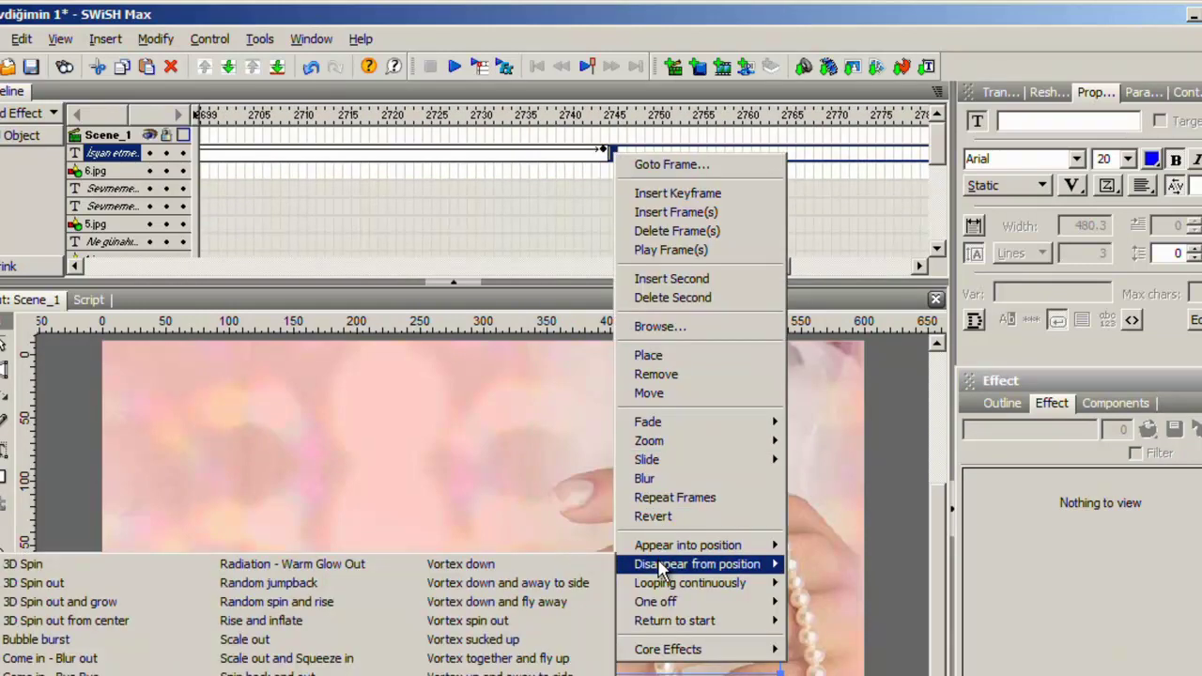
left_click(36, 567)
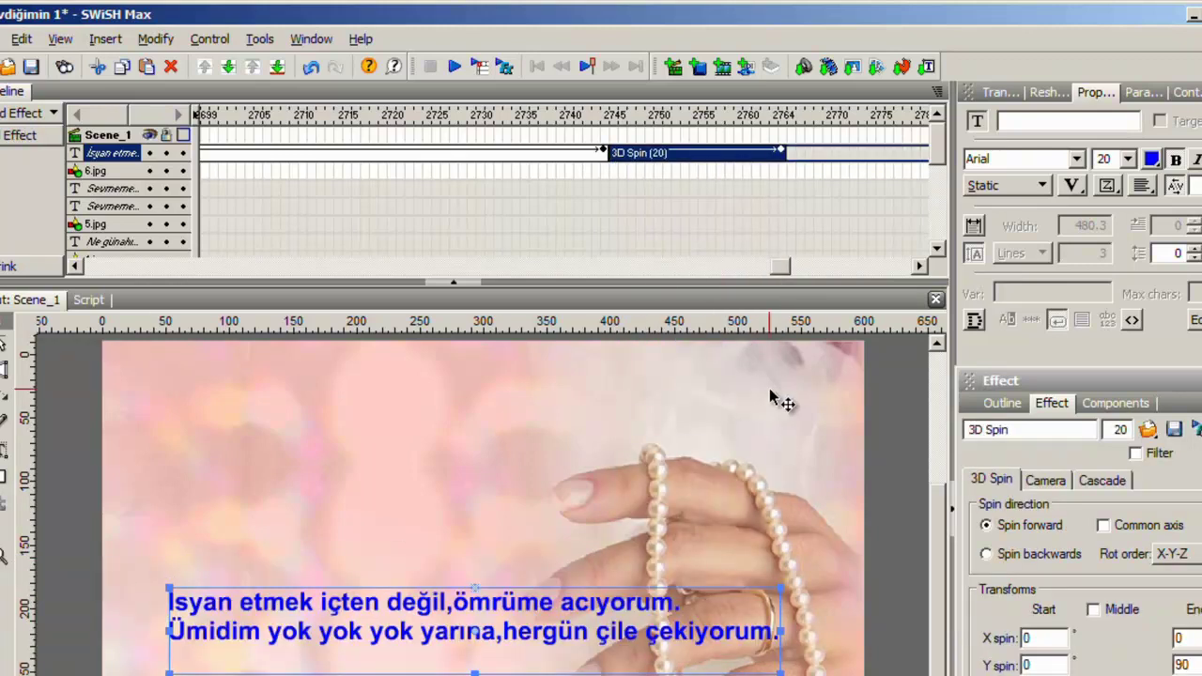
left_click(1113, 429)
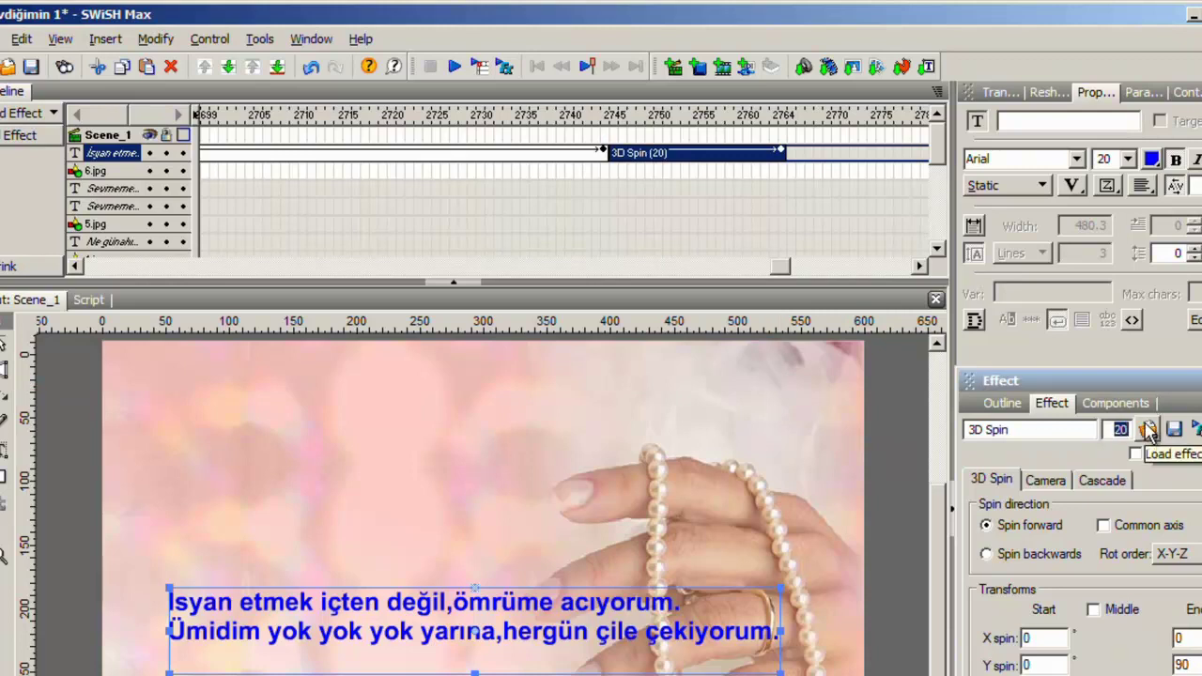
type("50")
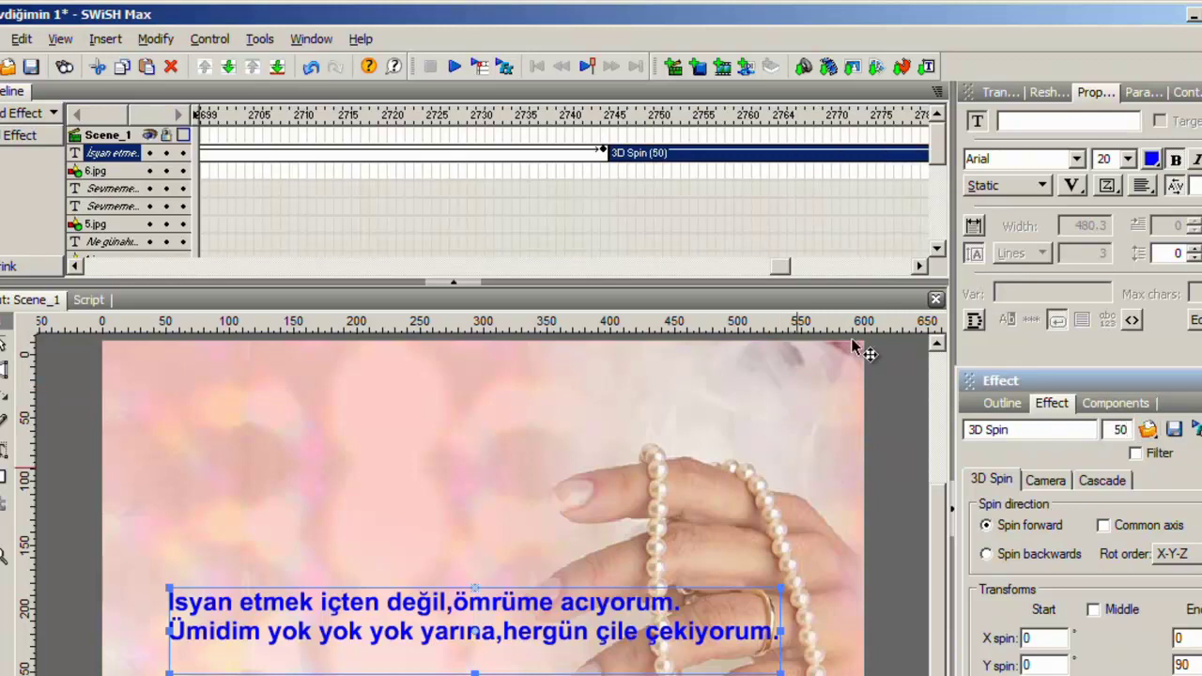
Step: Preview the "İsyan etmek" text's 3D Spin in and grow effect and stop the playback
left_click(471, 159)
left_click(504, 66)
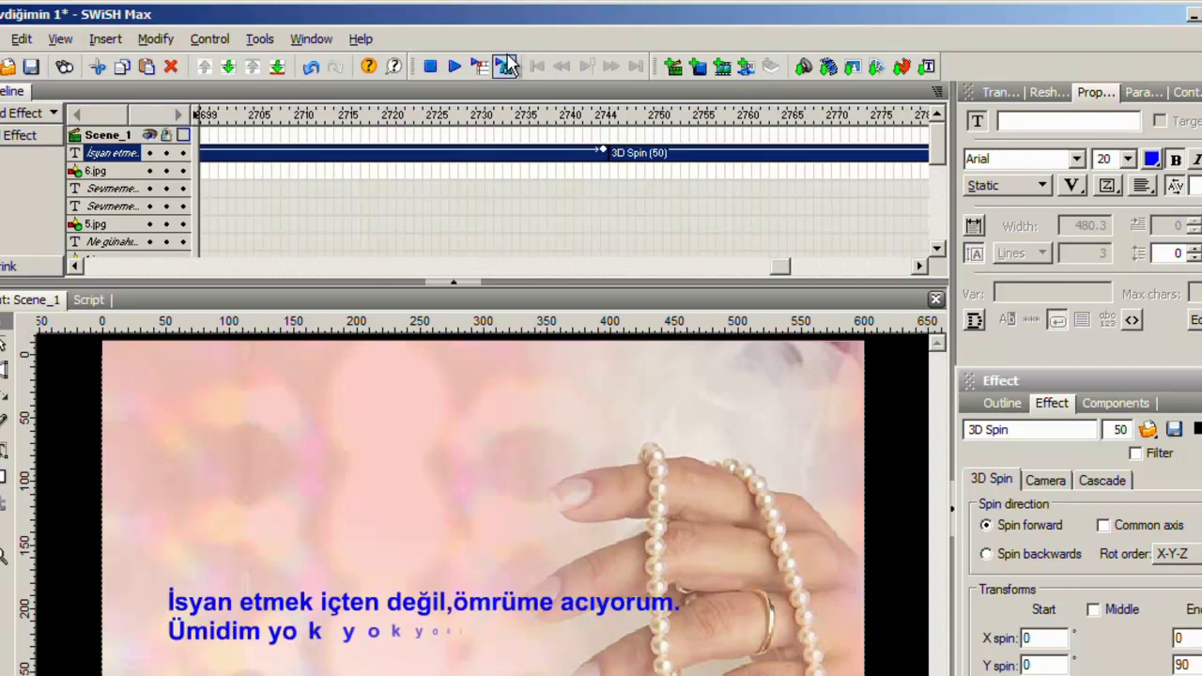
left_click(430, 67)
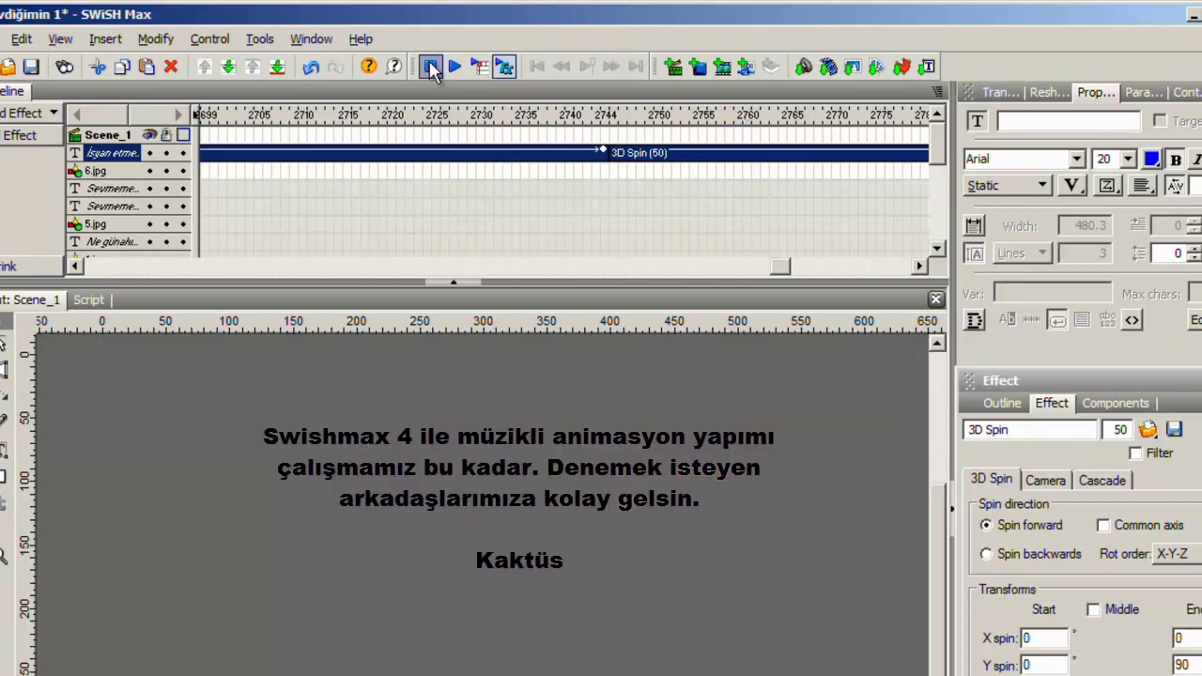